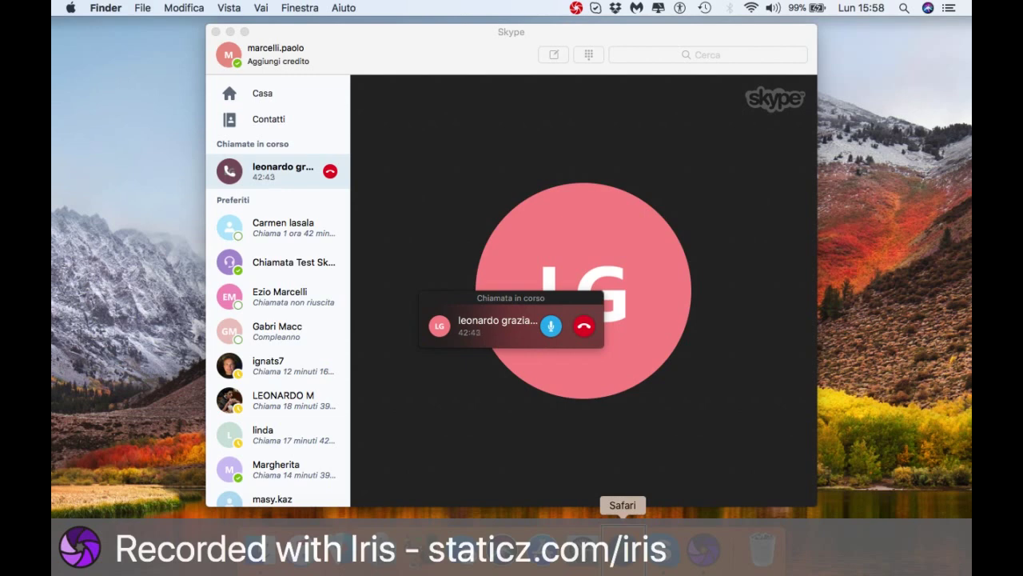
Switch to Safari and load the website cb01.uno.
{"action": "left_click", "coordinate": [622, 549]}
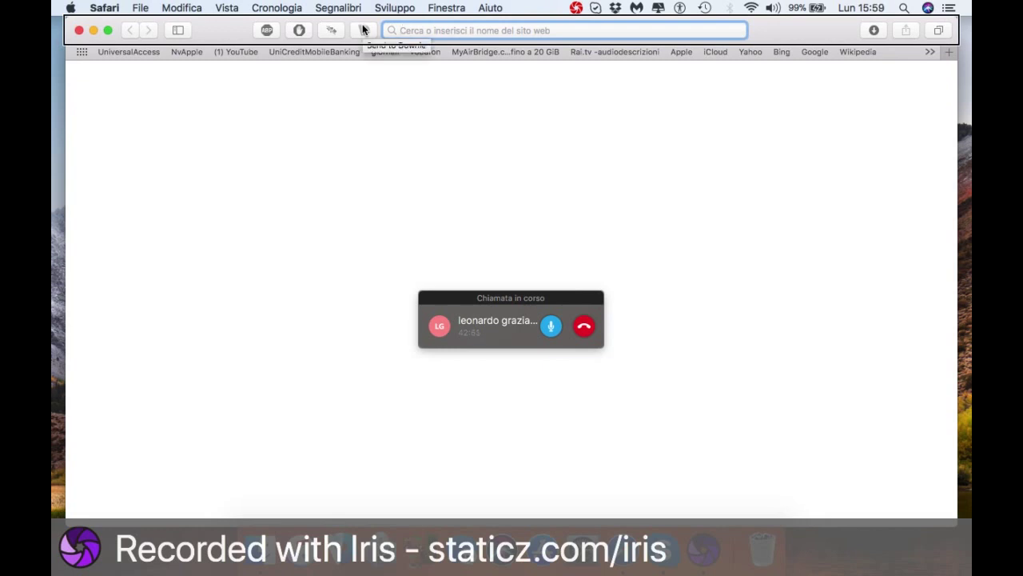
{"action": "key", "text": "super+l"}
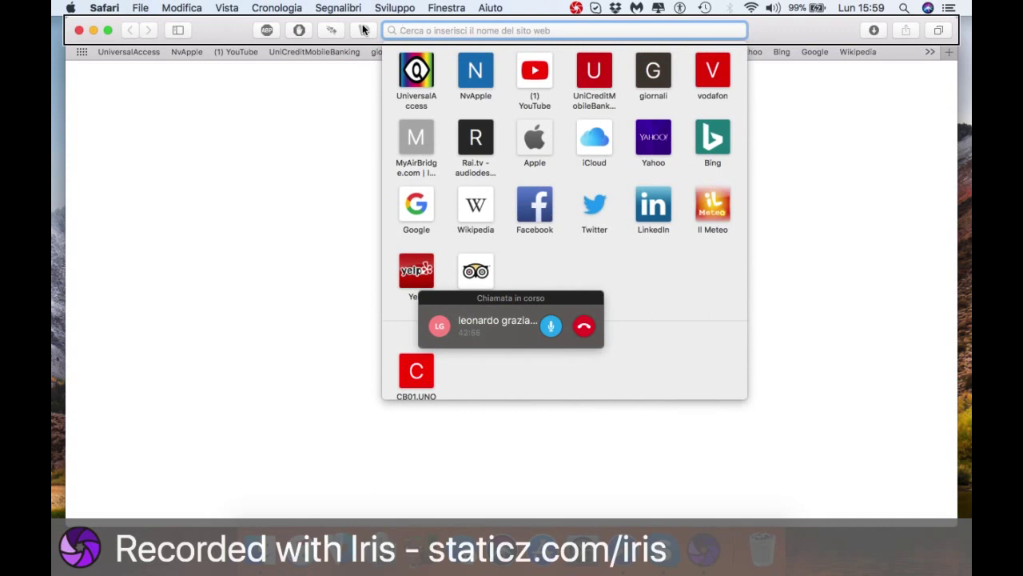
{"action": "type", "text": "cb01.uno"}
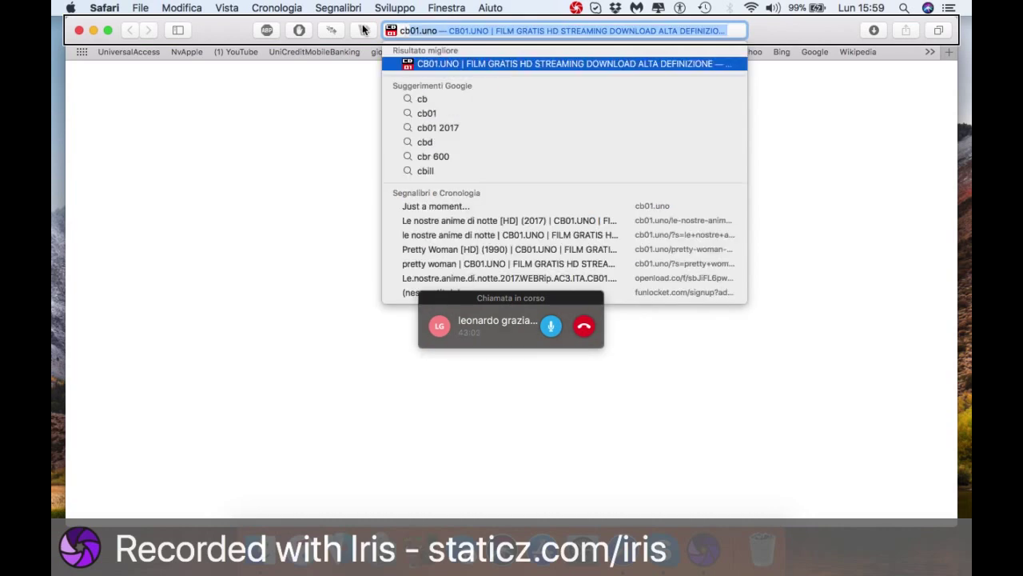
{"action": "key", "text": "Return"}
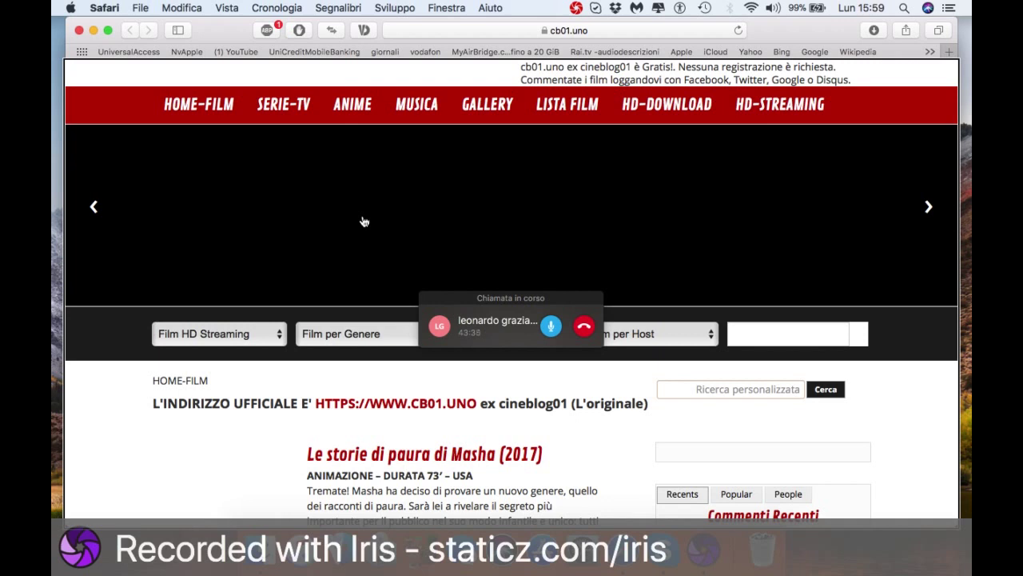
Search the site for the film "le nostre anime di notte".
{"action": "left_click", "coordinate": [224, 340]}
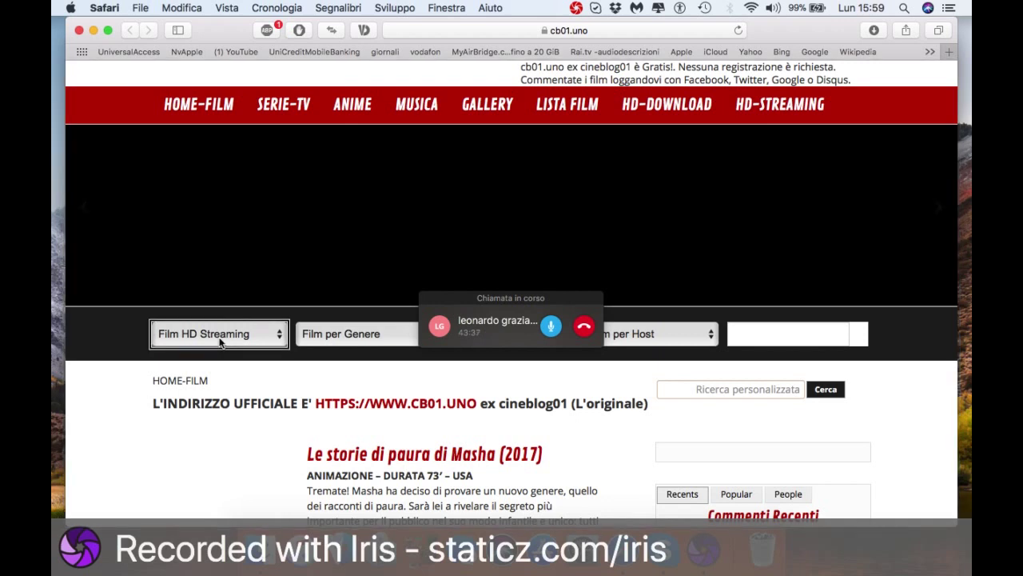
{"action": "key", "text": "Tab"}
{"action": "key", "text": "Tab"}
{"action": "key", "text": "Tab"}
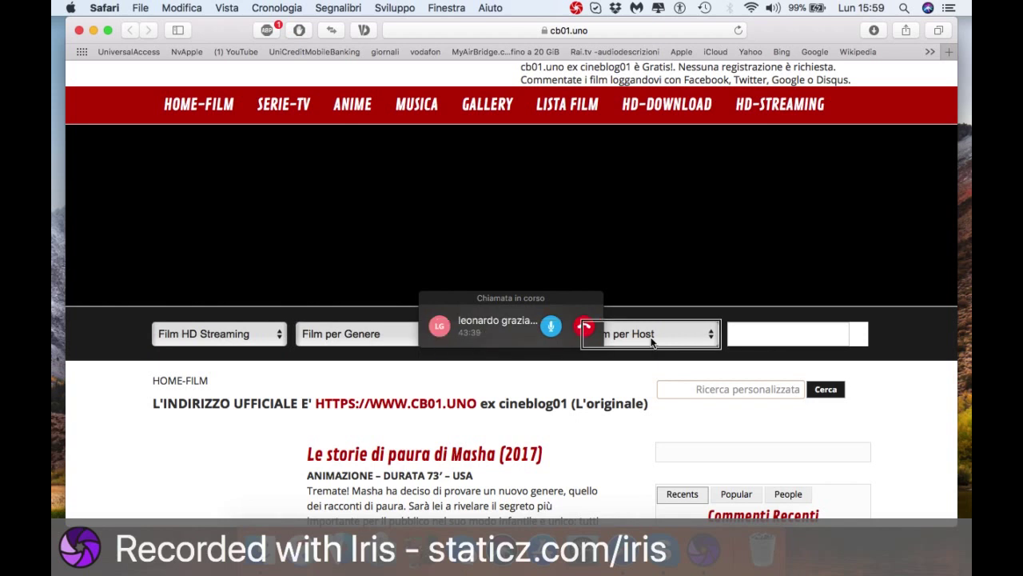
{"action": "key", "text": "Tab"}
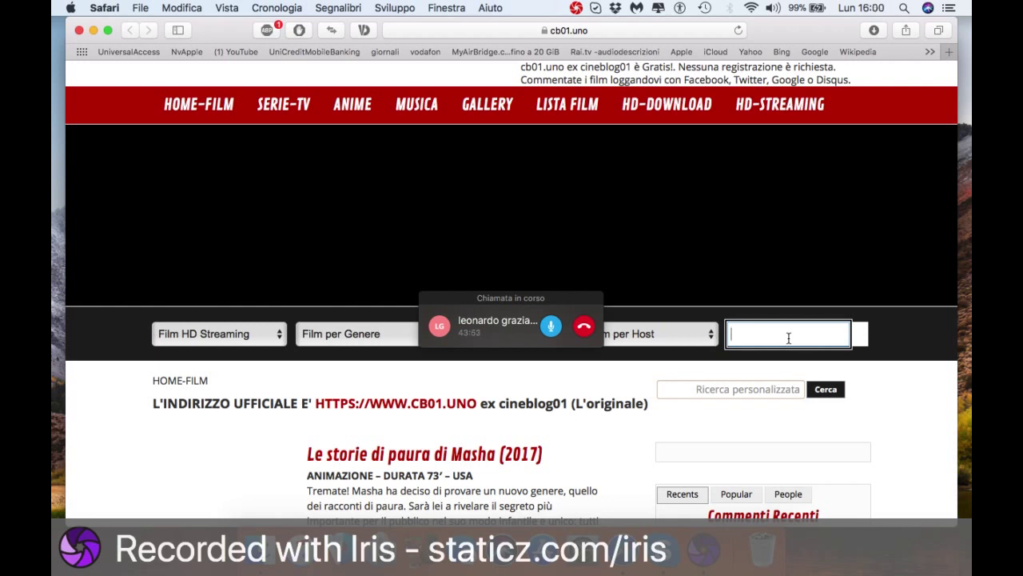
{"action": "type", "text": "le n"}
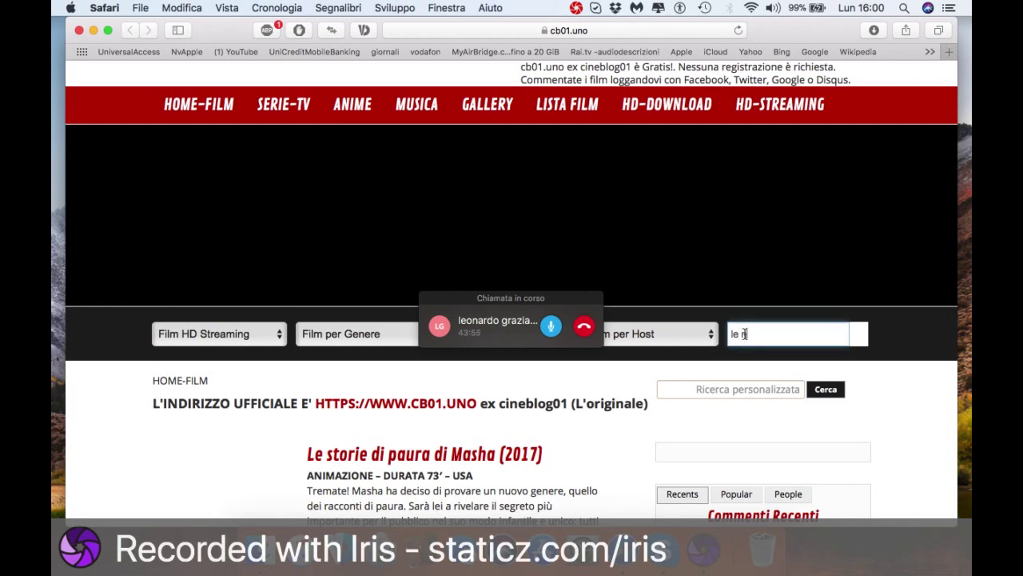
{"action": "type", "text": "ostre"}
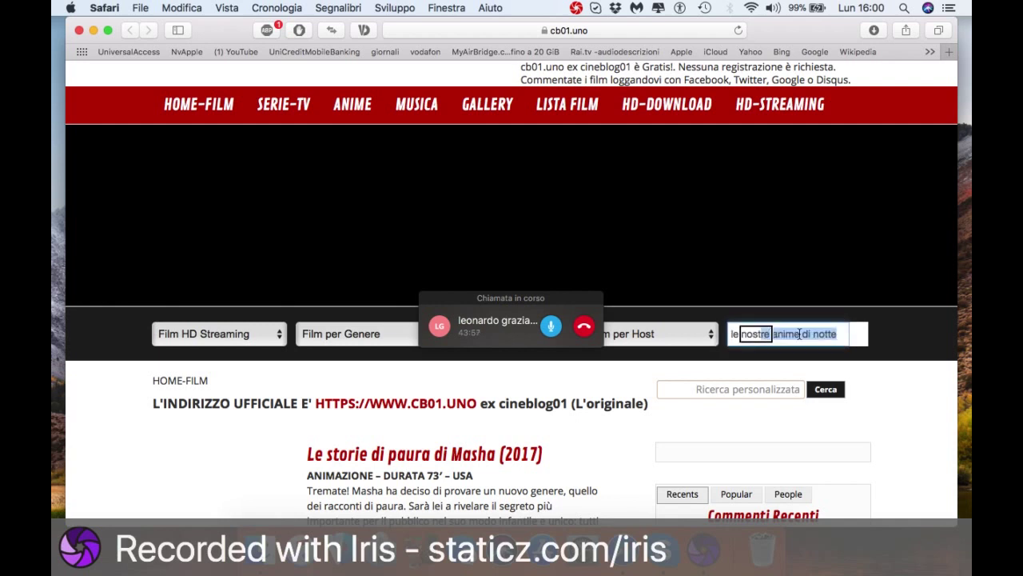
{"action": "key", "text": "BackSpace"}
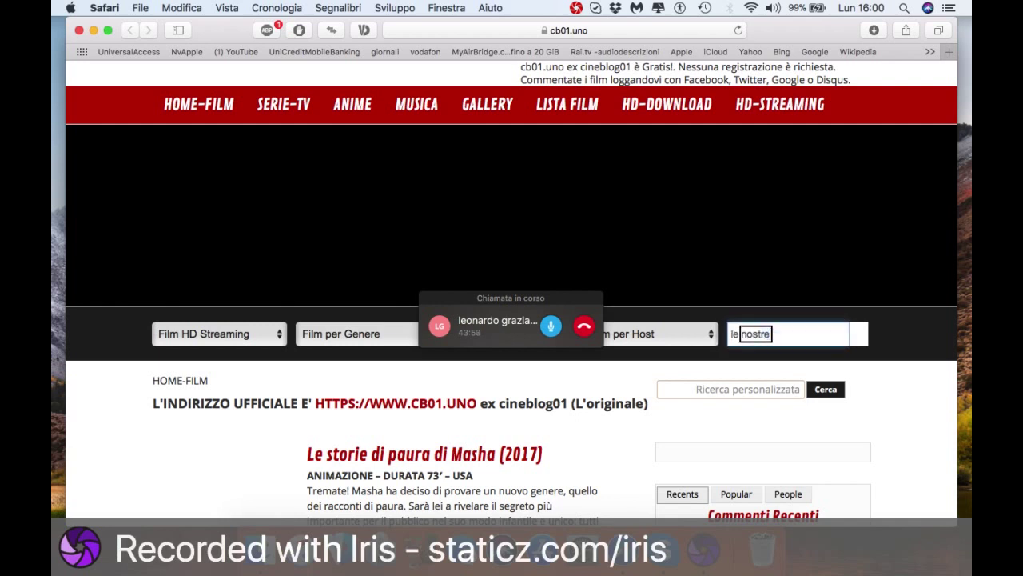
{"action": "type", "text": "ani"}
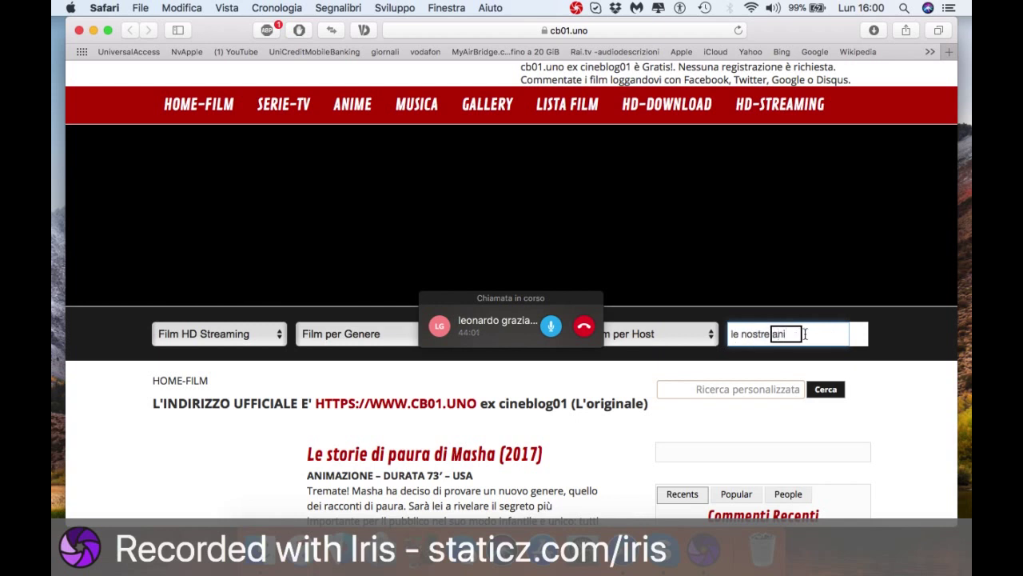
{"action": "type", "text": "me di"}
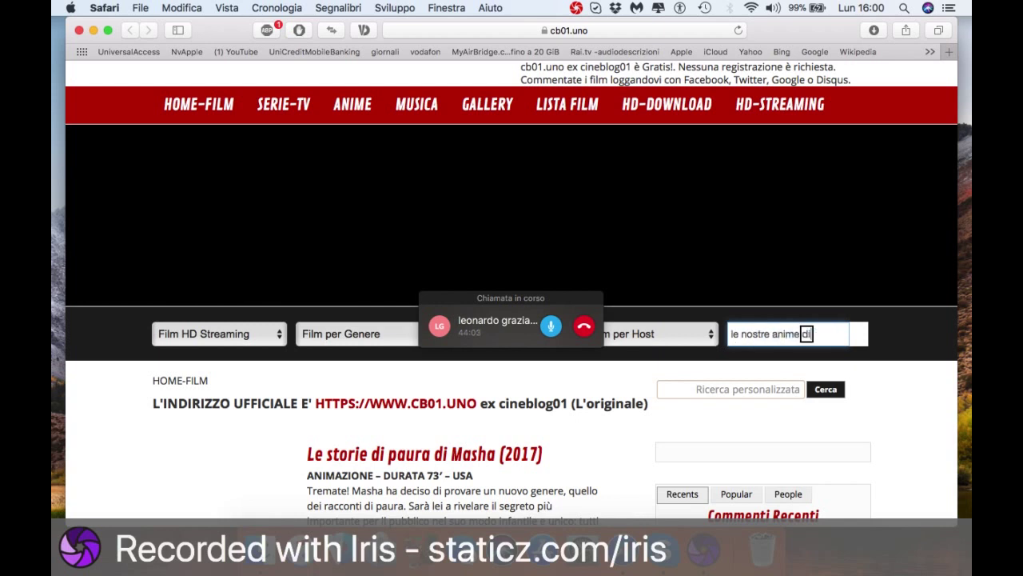
{"action": "type", "text": " rotte"}
{"action": "key", "text": "Return"}
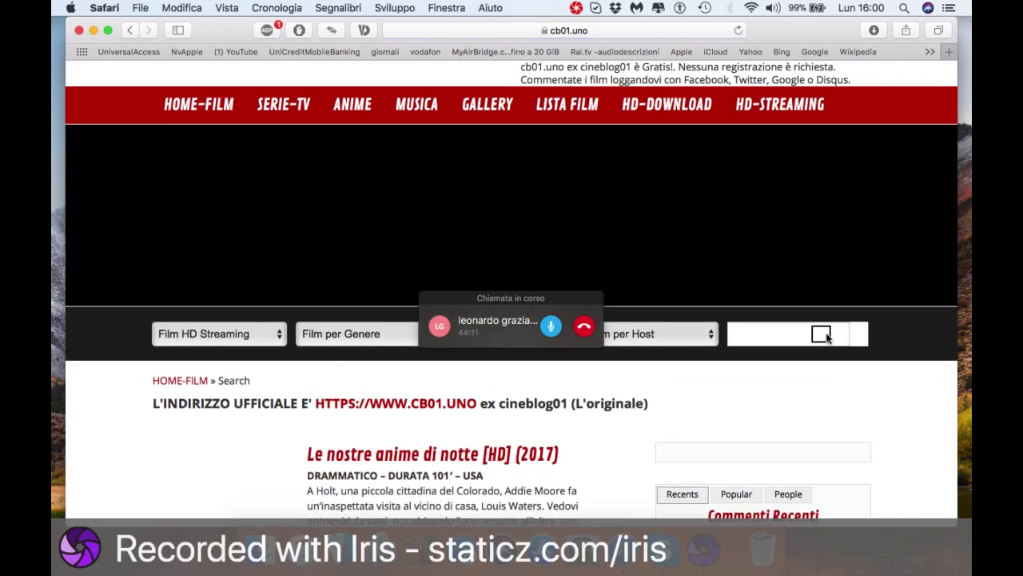
Open the page of "Le nostre anime di notte [HD] (2017)" from the search results.
{"action": "left_click", "coordinate": [788, 338]}
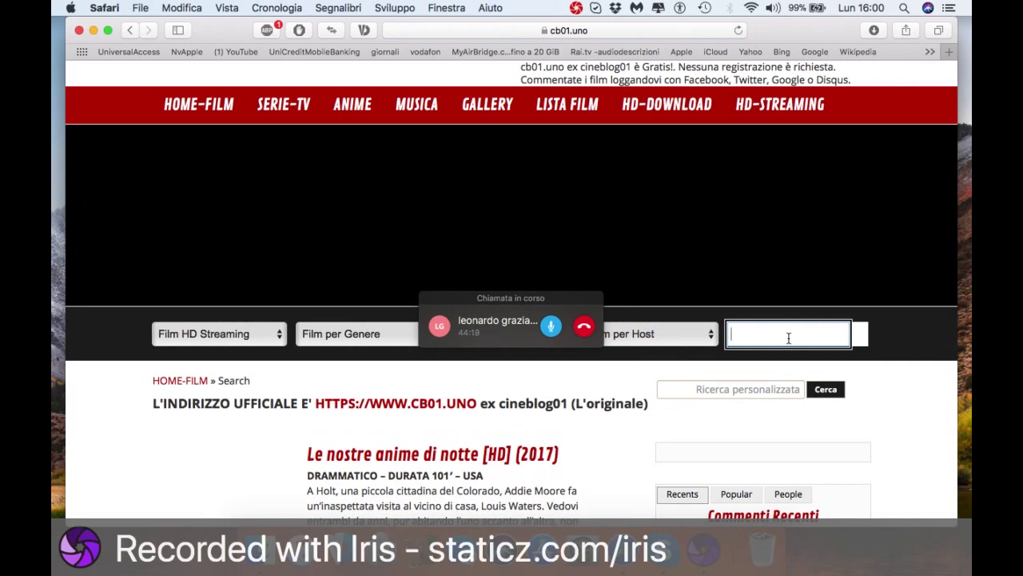
{"action": "key", "text": "ctrl+alt+super+h"}
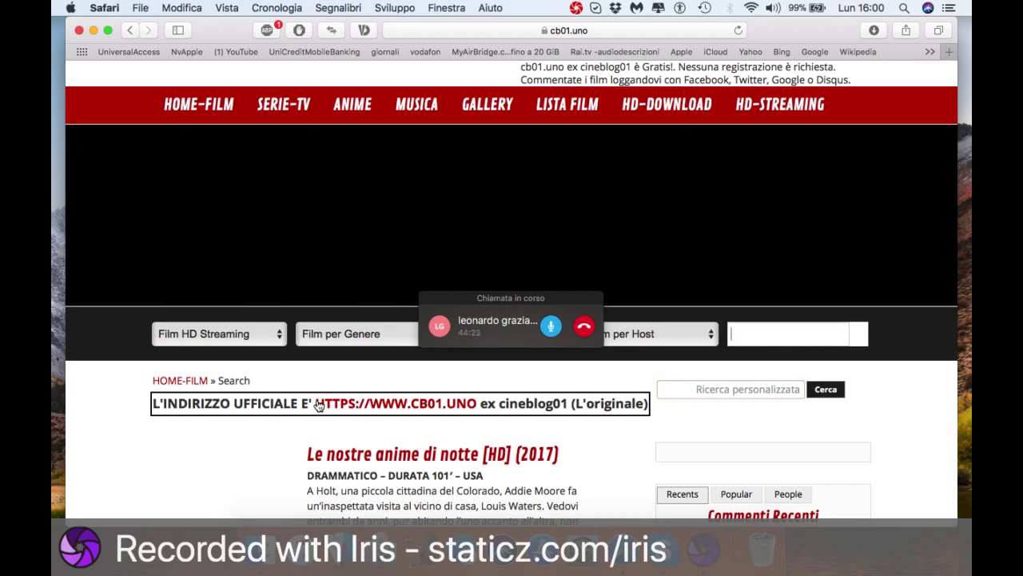
{"action": "key", "text": "ctrl+alt+super+h"}
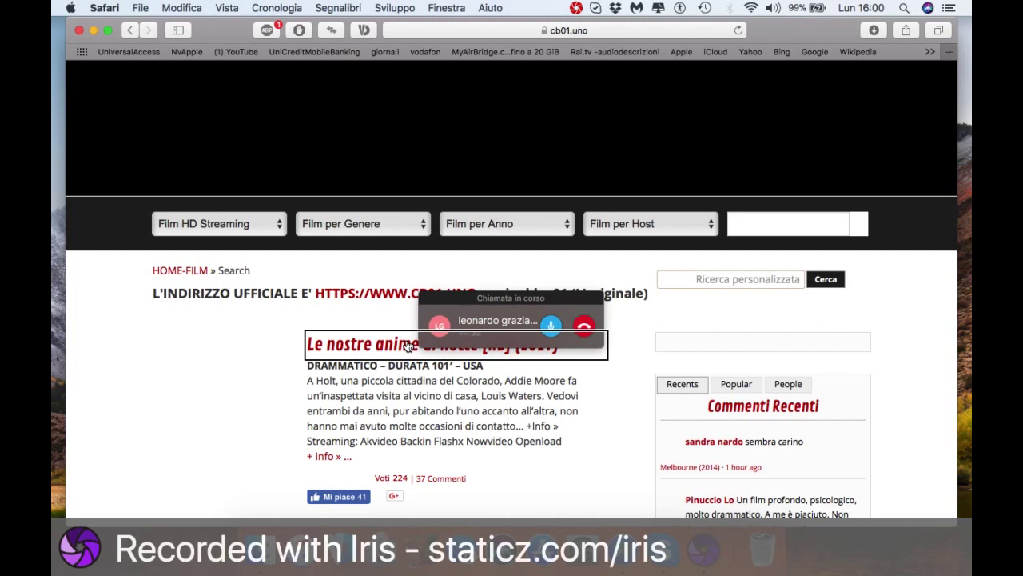
{"action": "left_click", "coordinate": [408, 346]}
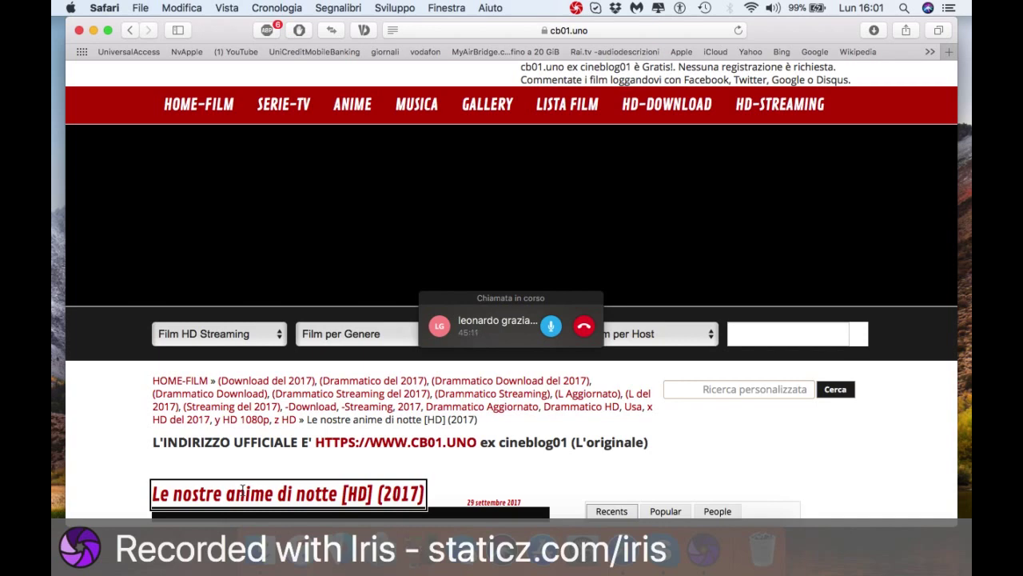
Open the Openload link listed under Streaming HD on the film's page.
{"action": "left_click", "coordinate": [493, 500]}
{"action": "left_click", "coordinate": [360, 221]}
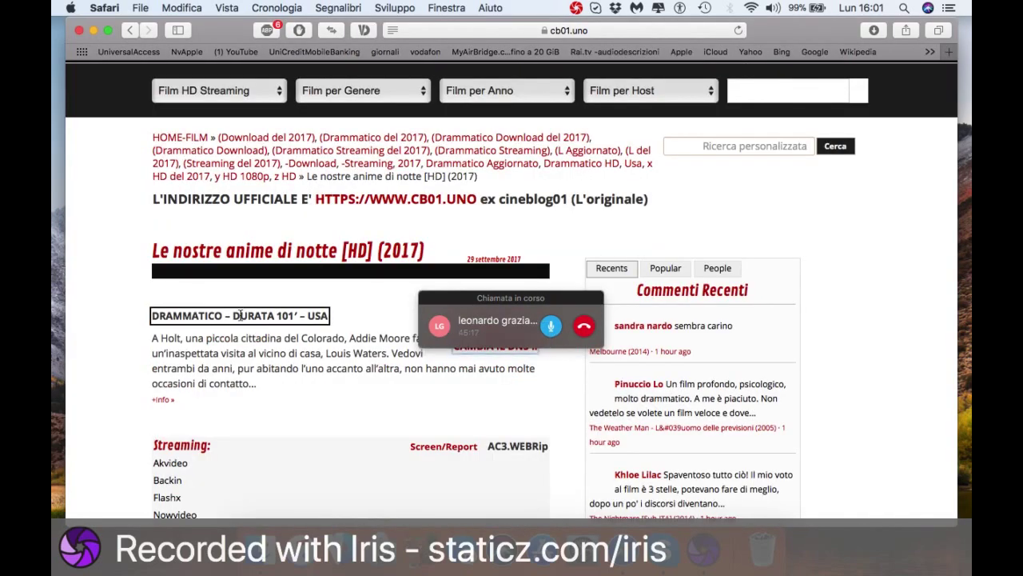
{"action": "key", "text": "ctrl+alt+Right"}
{"action": "key", "text": "ctrl+alt+Right"}
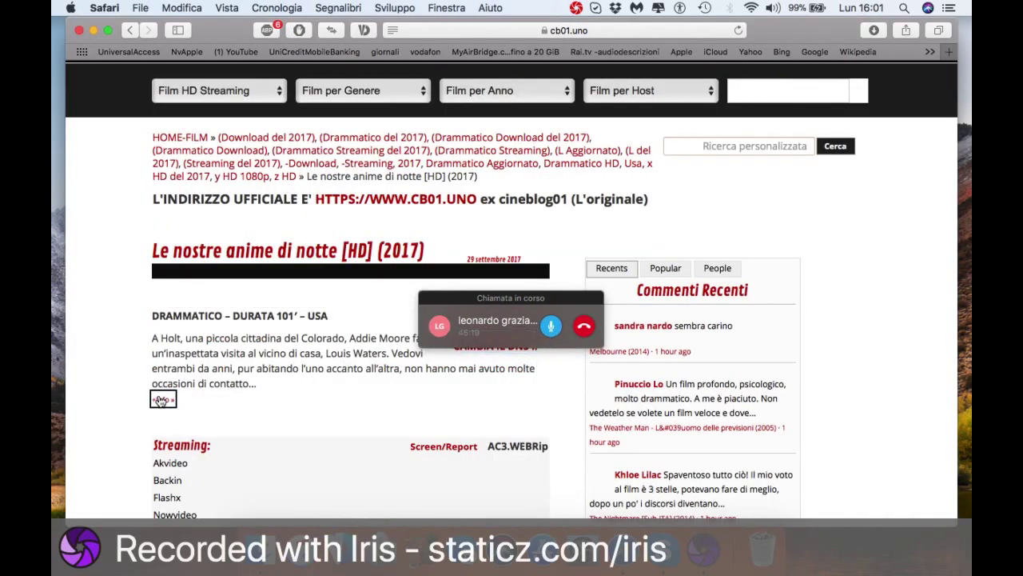
{"action": "key", "text": "ctrl+alt+Right"}
{"action": "key", "text": "ctrl+alt+Right"}
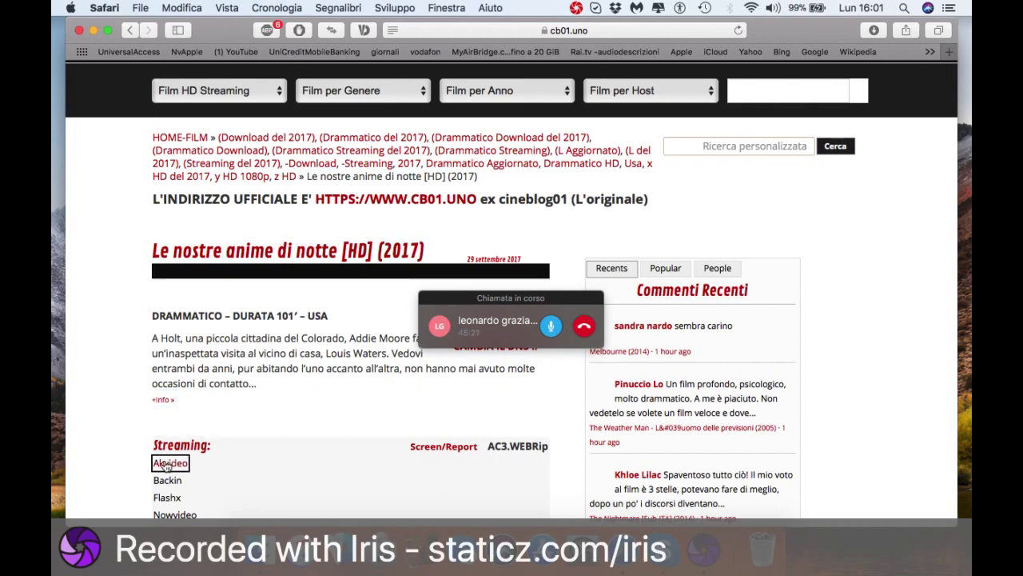
{"action": "key", "text": "ctrl+alt+Right"}
{"action": "key", "text": "ctrl+alt+Right"}
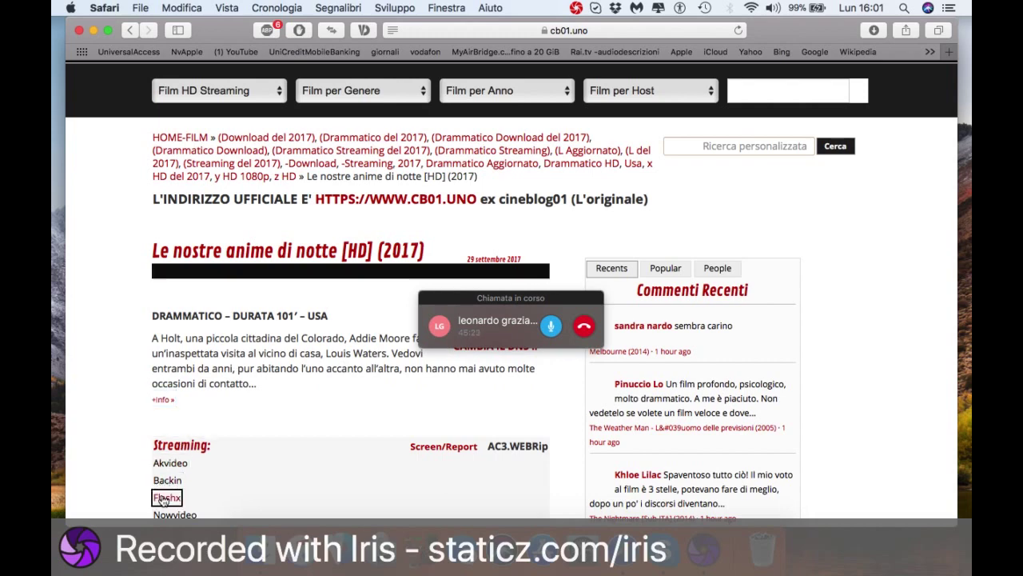
{"action": "key", "text": "ctrl+alt+Right"}
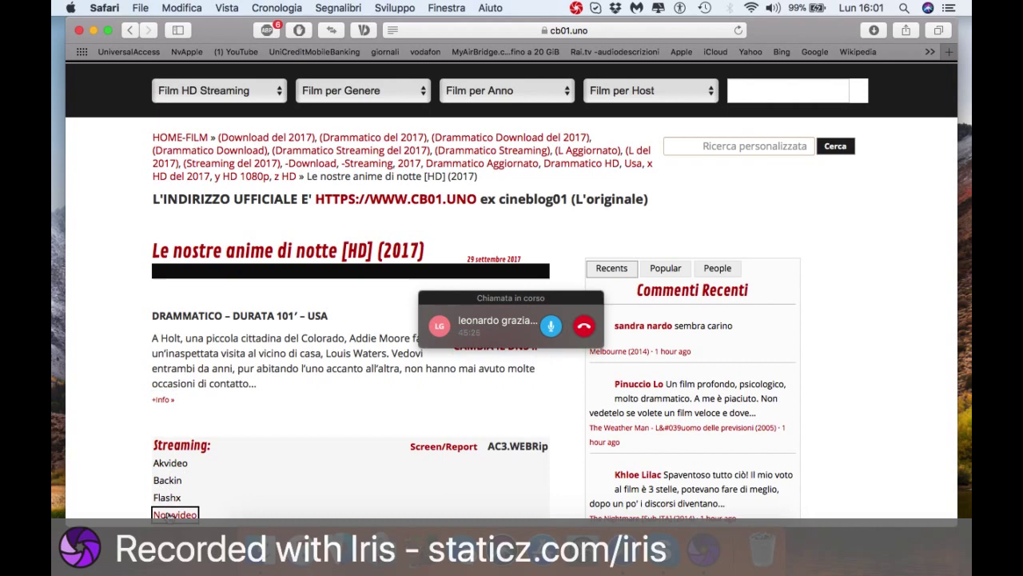
{"action": "key", "text": "ctrl+alt+Right"}
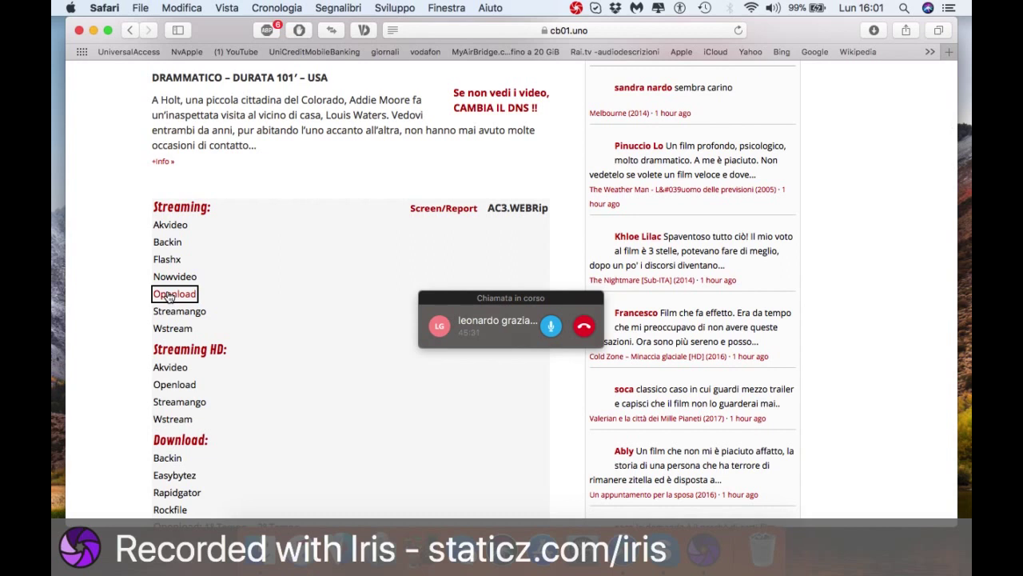
{"action": "key", "text": "ctrl+alt+Right"}
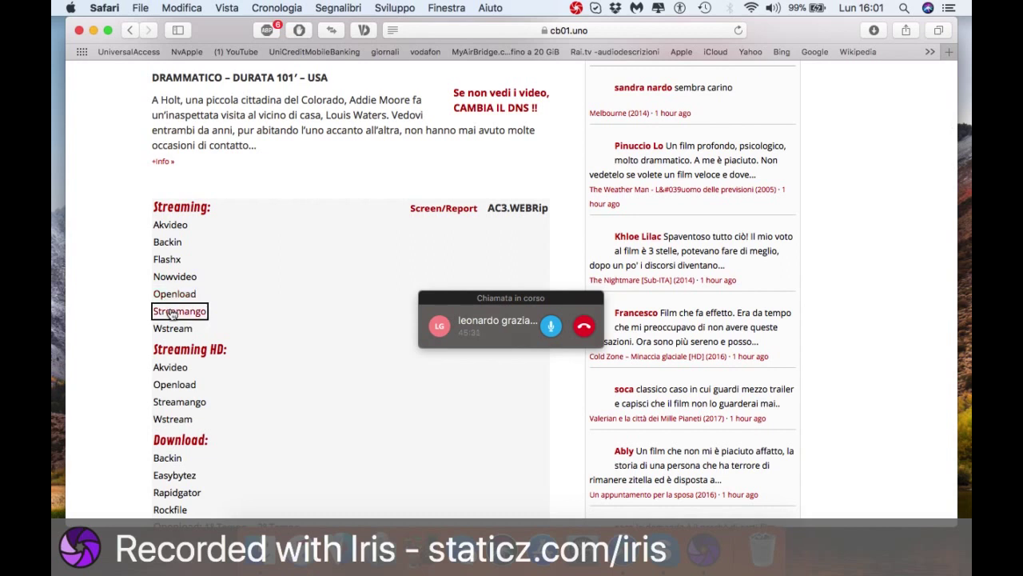
{"action": "key", "text": "ctrl+alt+Right"}
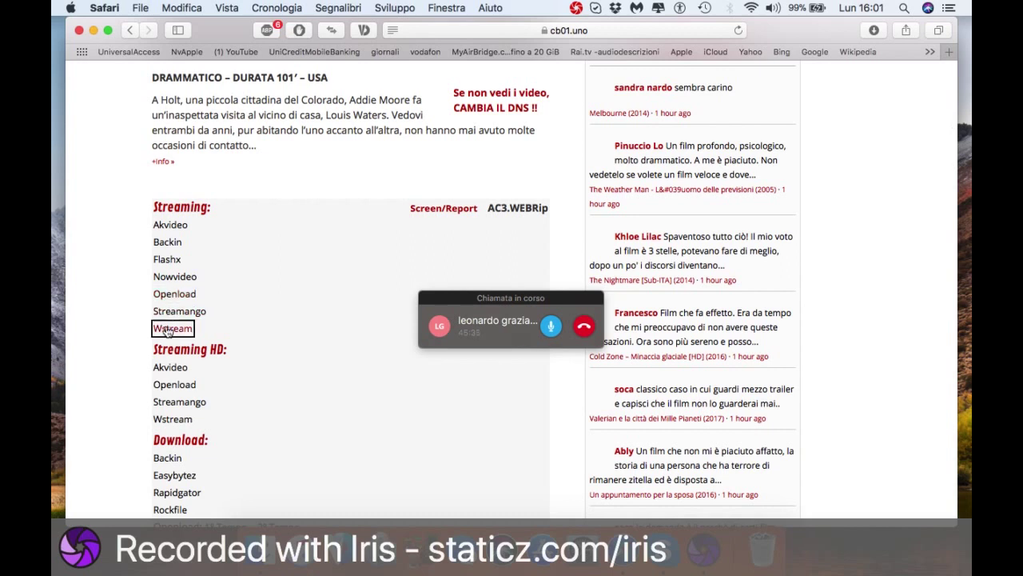
{"action": "key", "text": "ctrl+alt+Right"}
{"action": "key", "text": "ctrl+alt+Right"}
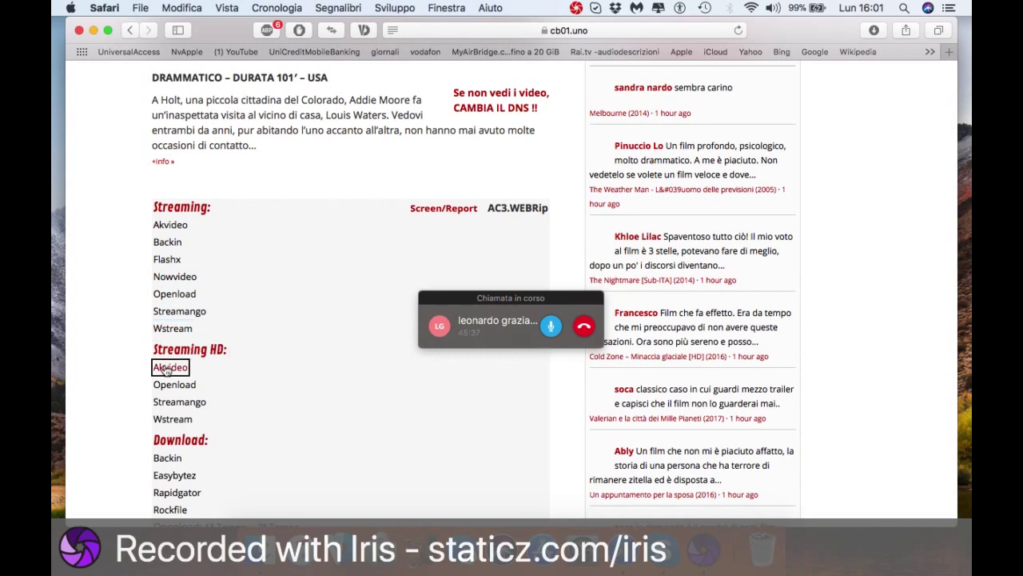
{"action": "key", "text": "ctrl+alt+Right"}
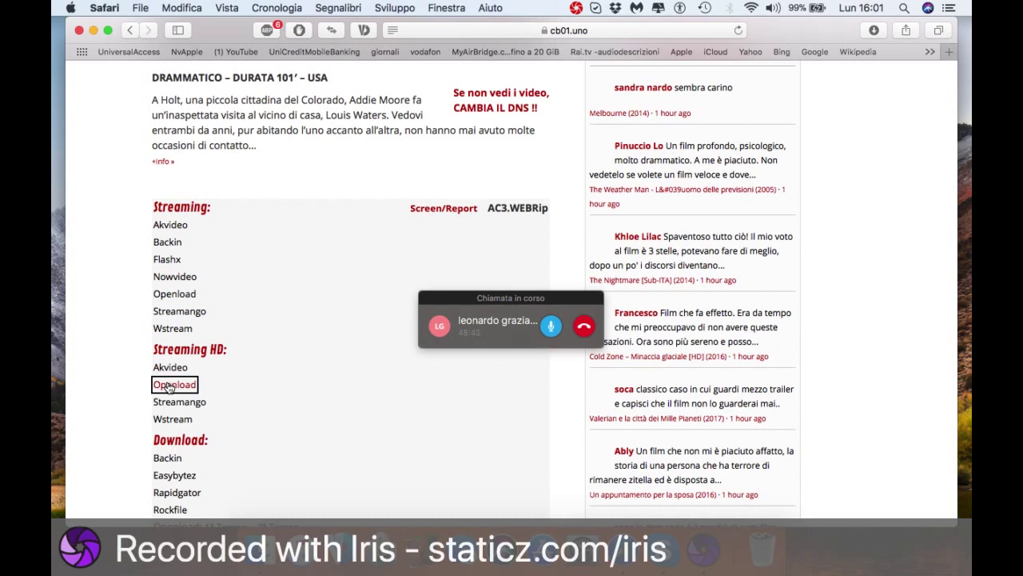
{"action": "key", "text": "ctrl+alt+space"}
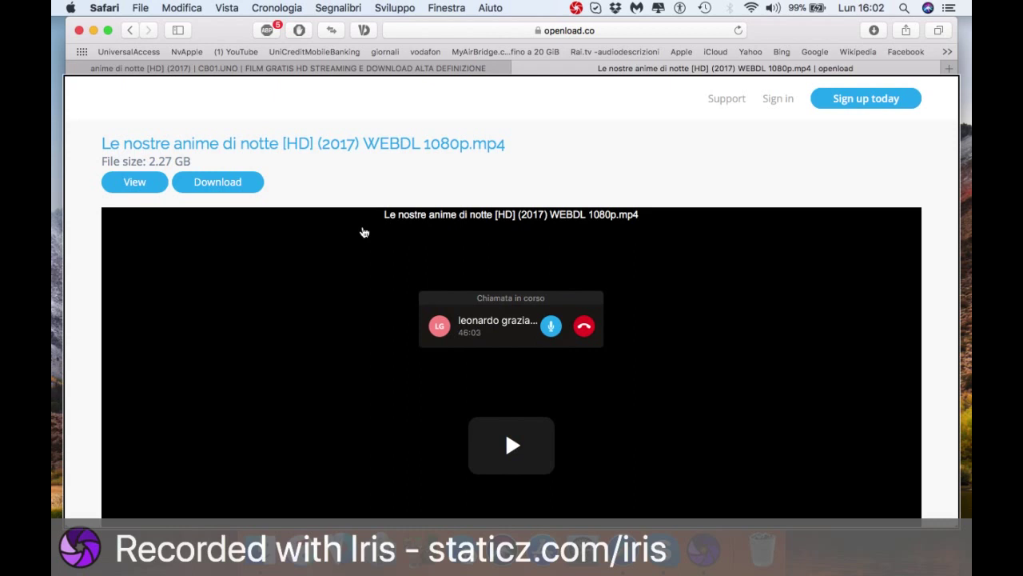
Send the Openload page to Downie and open its download entry in the user-guided extraction (Estrazione Guidata dall'Utente).
{"action": "left_click", "coordinate": [364, 29]}
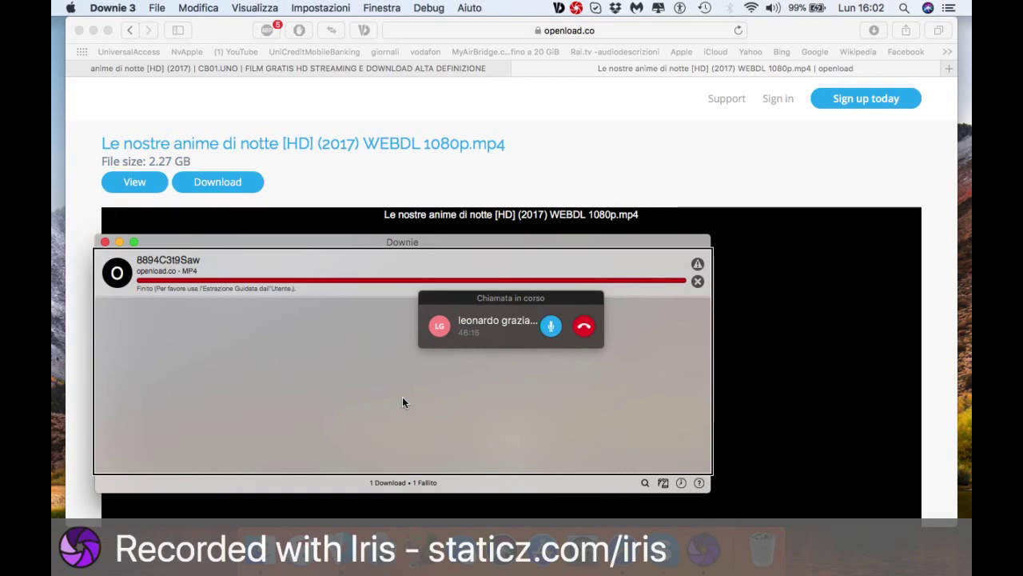
{"action": "key", "text": "ctrl+alt+shift+Down"}
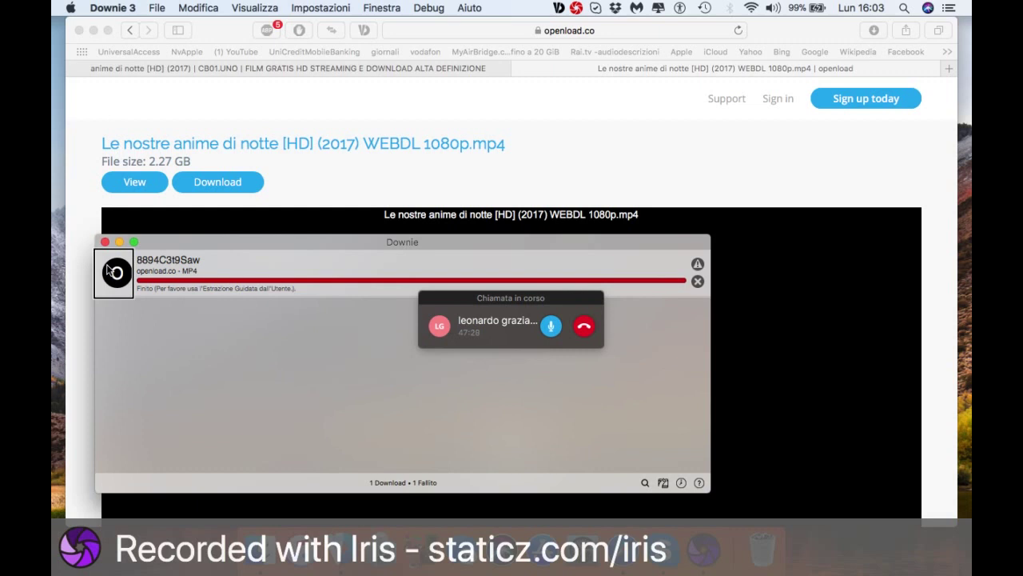
{"action": "left_click", "coordinate": [109, 270]}
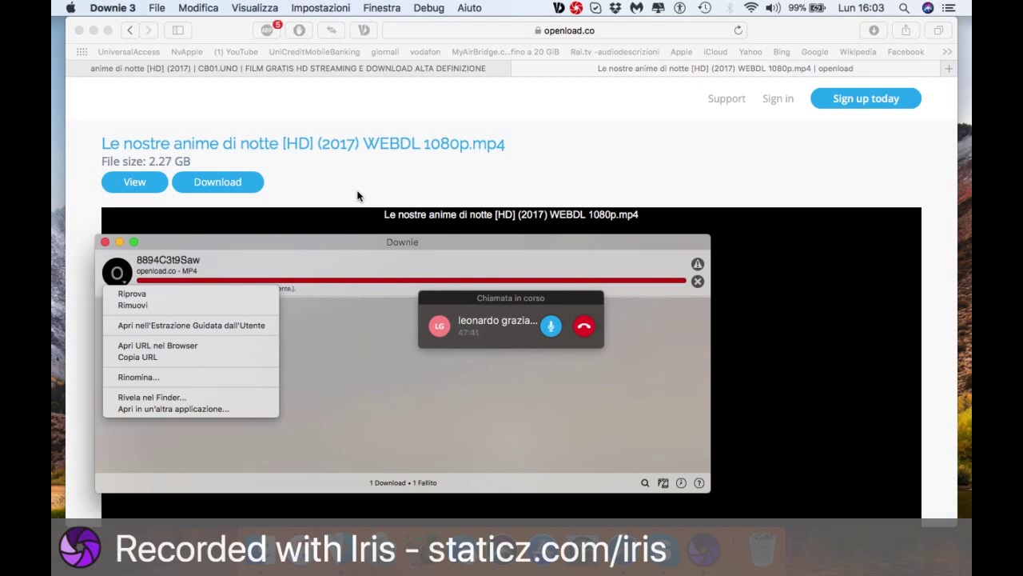
{"action": "key", "text": "Down"}
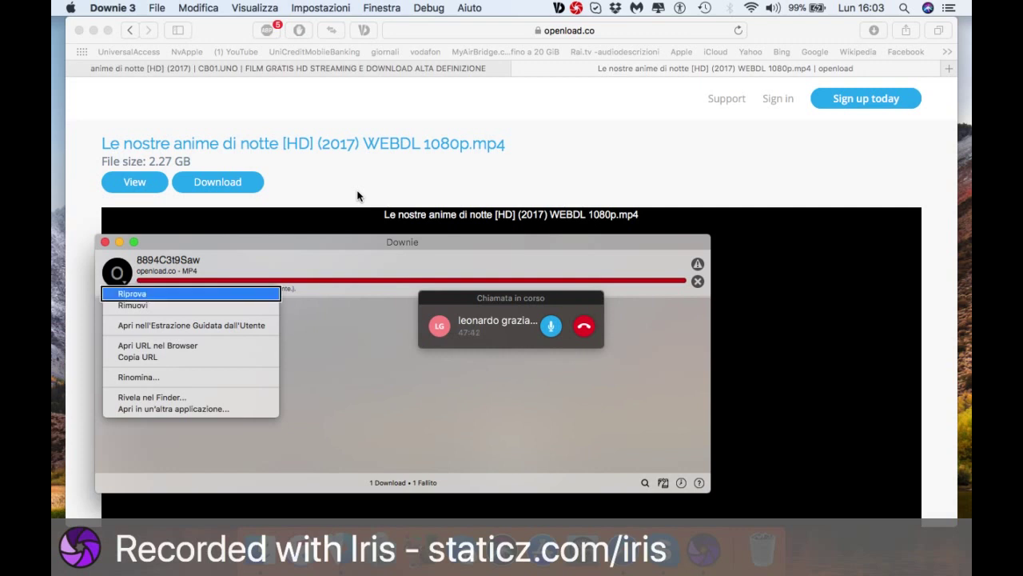
{"action": "left_click", "coordinate": [192, 325]}
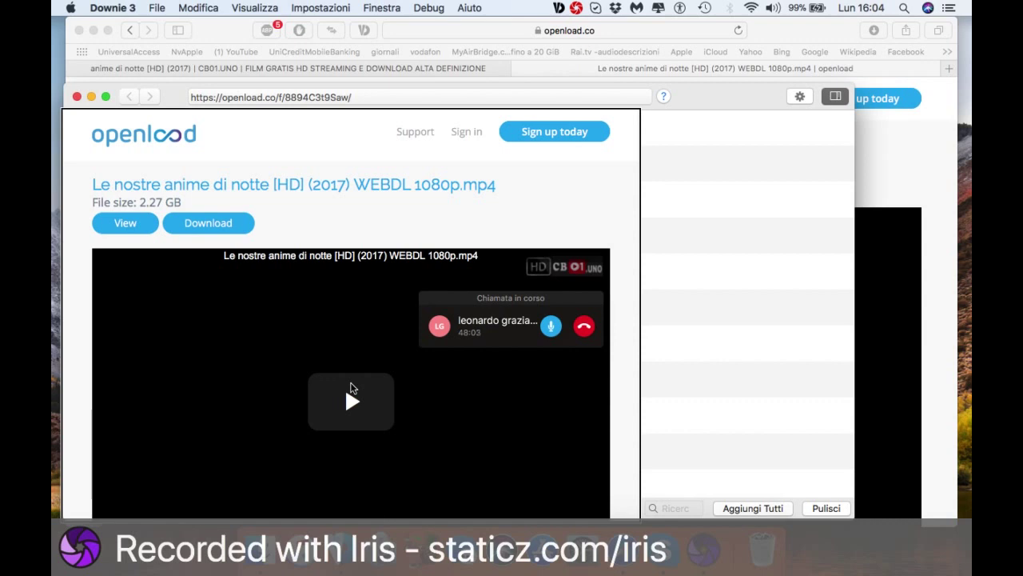
Start playback of the Openload video inside the user-guided extraction window to detect its download links.
{"action": "key", "text": "ctrl+alt+shift+Down"}
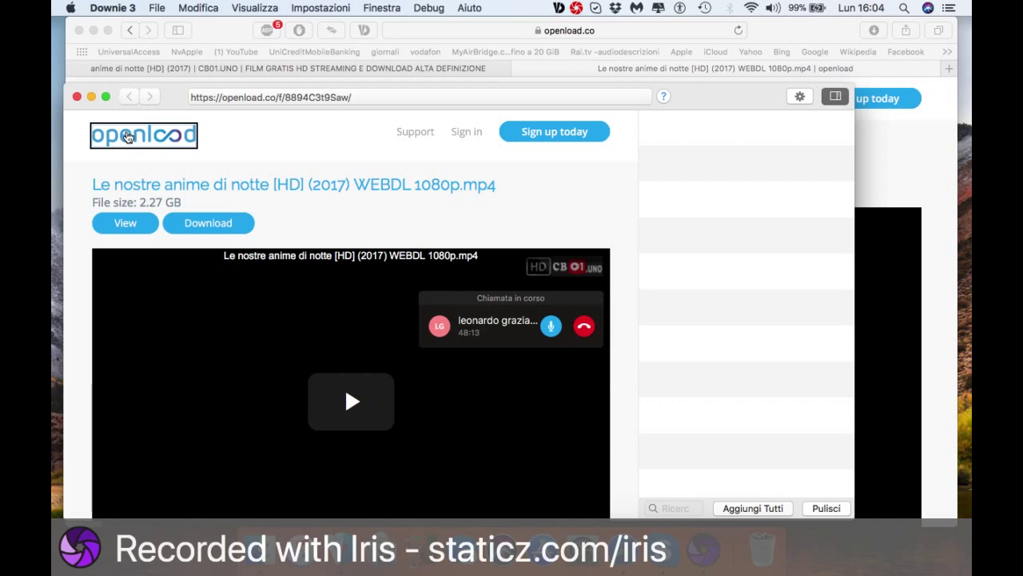
{"action": "scroll", "coordinate": [338, 141], "scroll_direction": "down", "scroll_amount": 5}
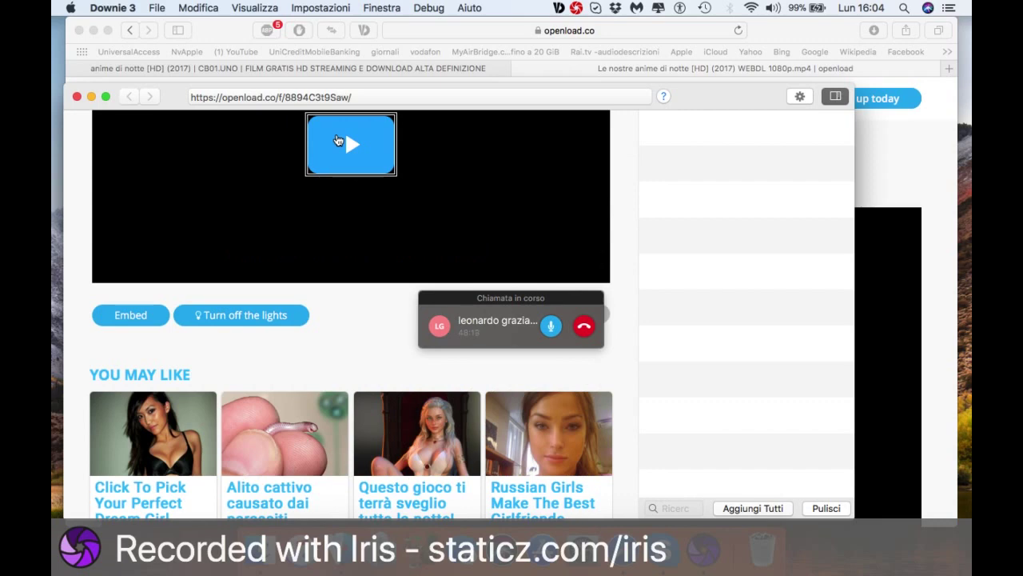
{"action": "left_click", "coordinate": [338, 141]}
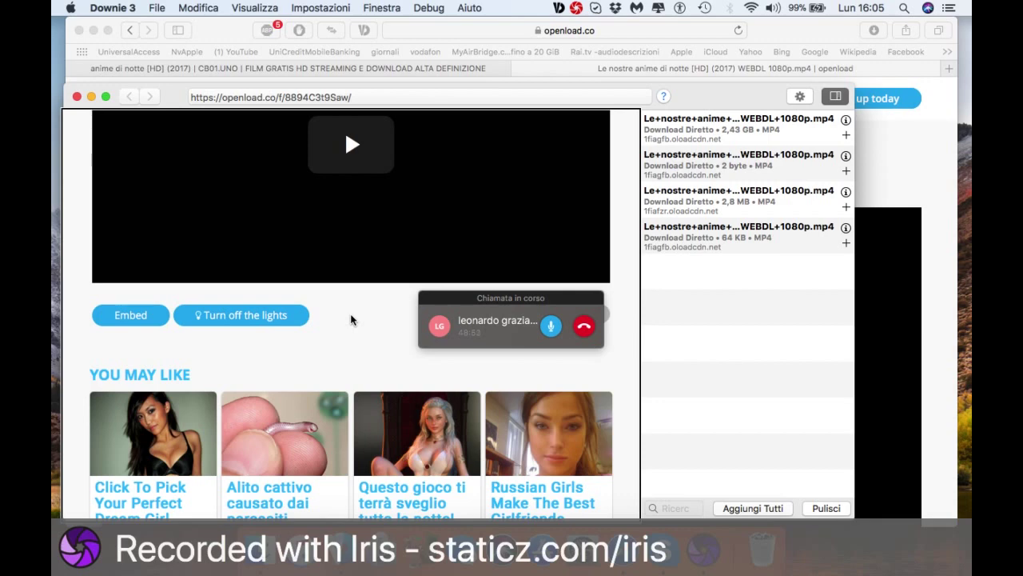
Add the last direct-download MP4 entry (64 KB) in the list of detected links to the Downie downloads.
{"action": "left_click", "coordinate": [326, 90]}
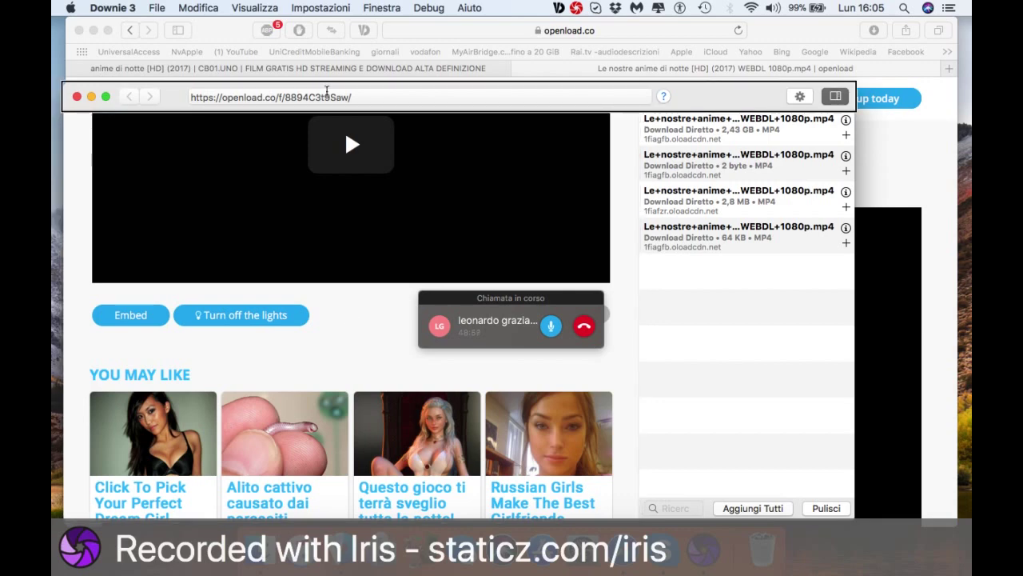
{"action": "left_click", "coordinate": [351, 320]}
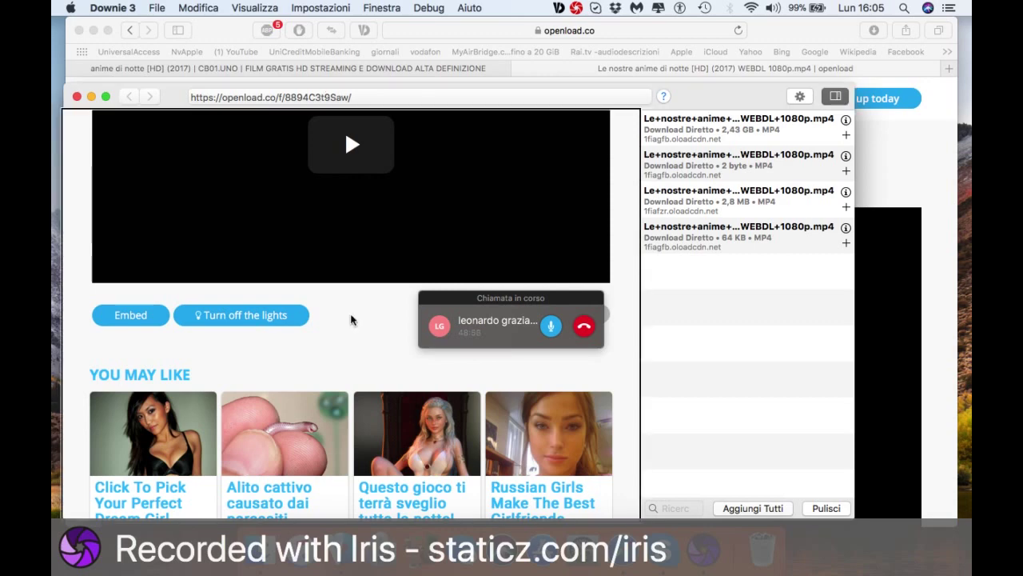
{"action": "left_click", "coordinate": [747, 372]}
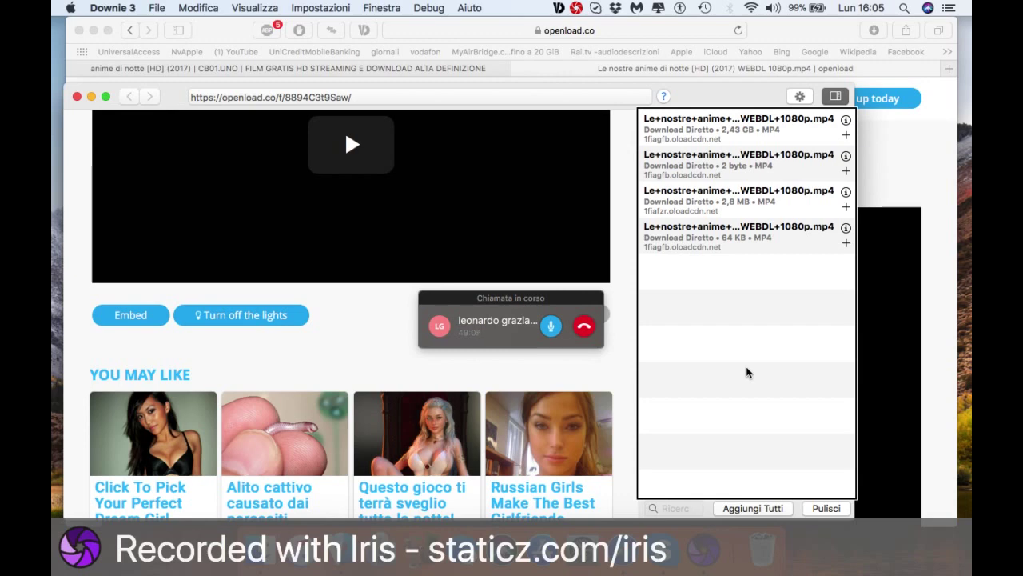
{"action": "left_click", "coordinate": [706, 233]}
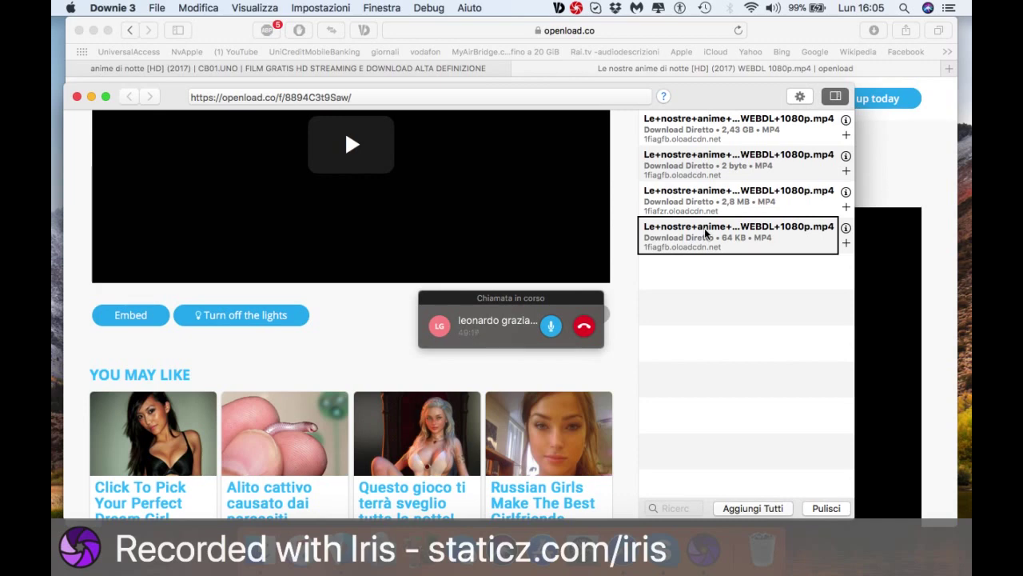
{"action": "left_click", "coordinate": [846, 239]}
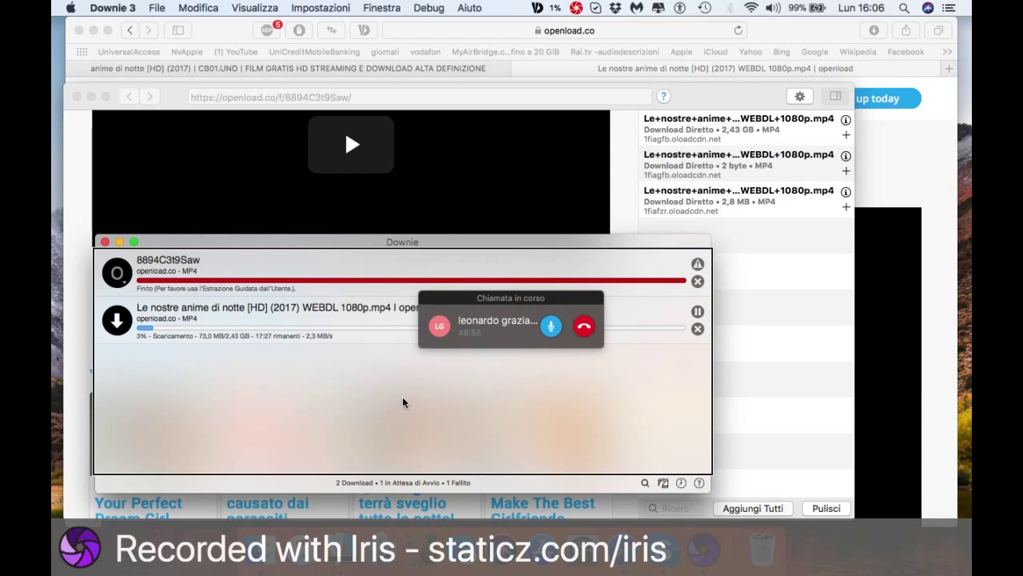
Pause the running download of "Le nostre anime di notte [HD] (2017)" in the Downie download list.
{"action": "left_click", "coordinate": [108, 268]}
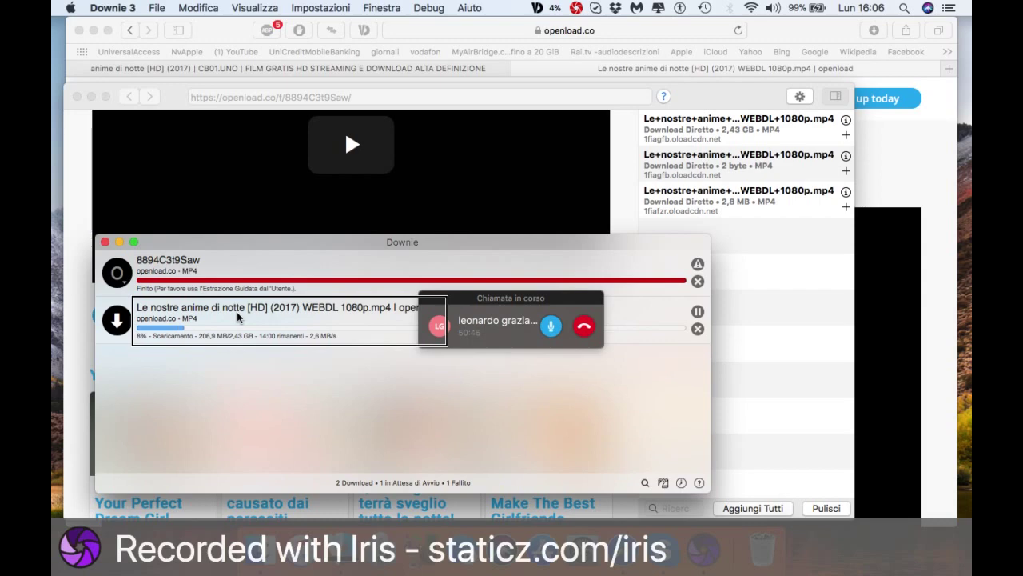
{"action": "key", "text": "ctrl+alt+Right"}
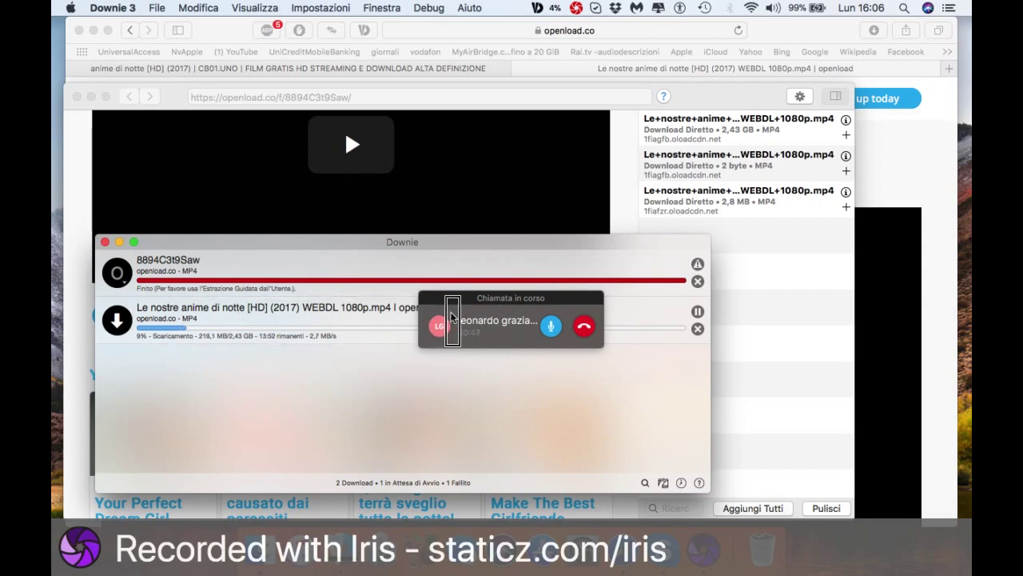
{"action": "key", "text": "super+p"}
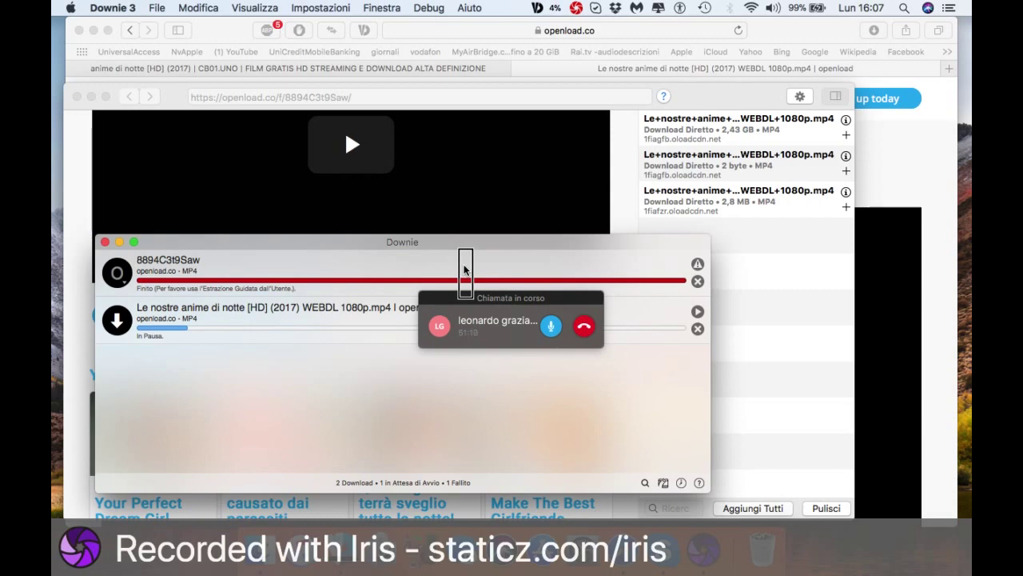
Remove the failed 8894C3t9Saw entry from the download list and resume the film's download.
{"action": "key", "text": "BackSpace"}
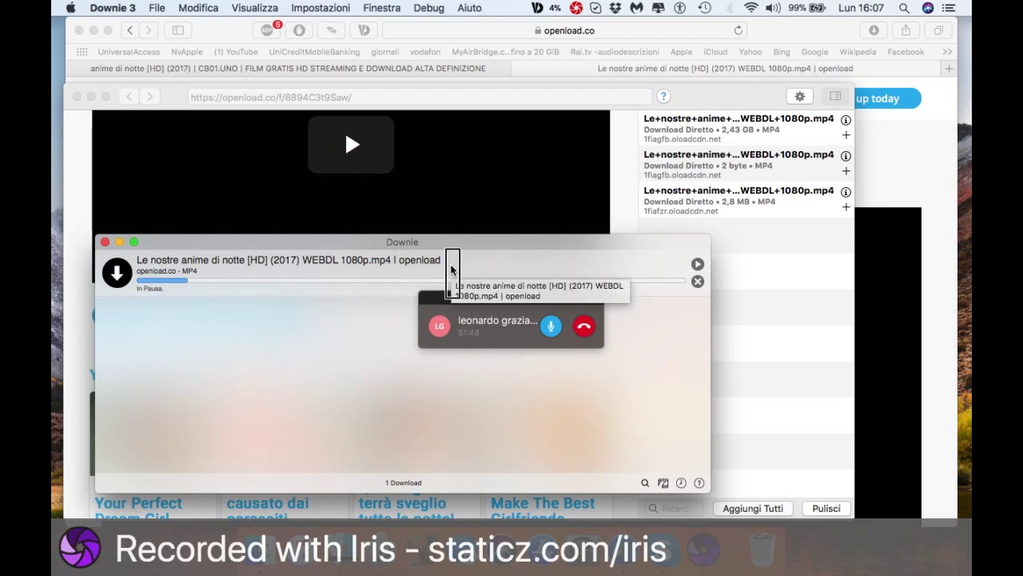
{"action": "key", "text": "space"}
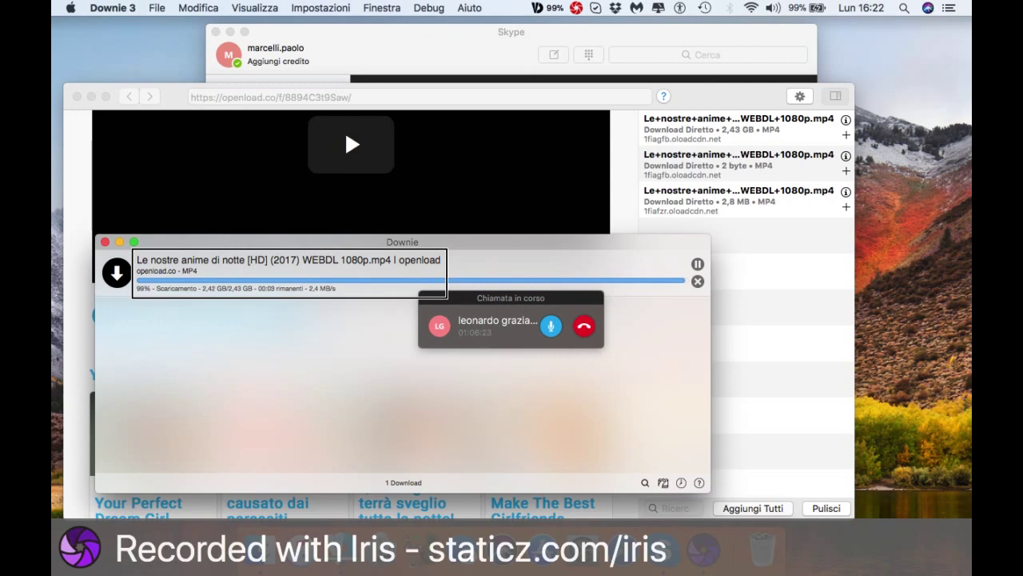
Hide Downie, switch to Finder and open the Download folder in a new window.
{"action": "key", "text": "super+h"}
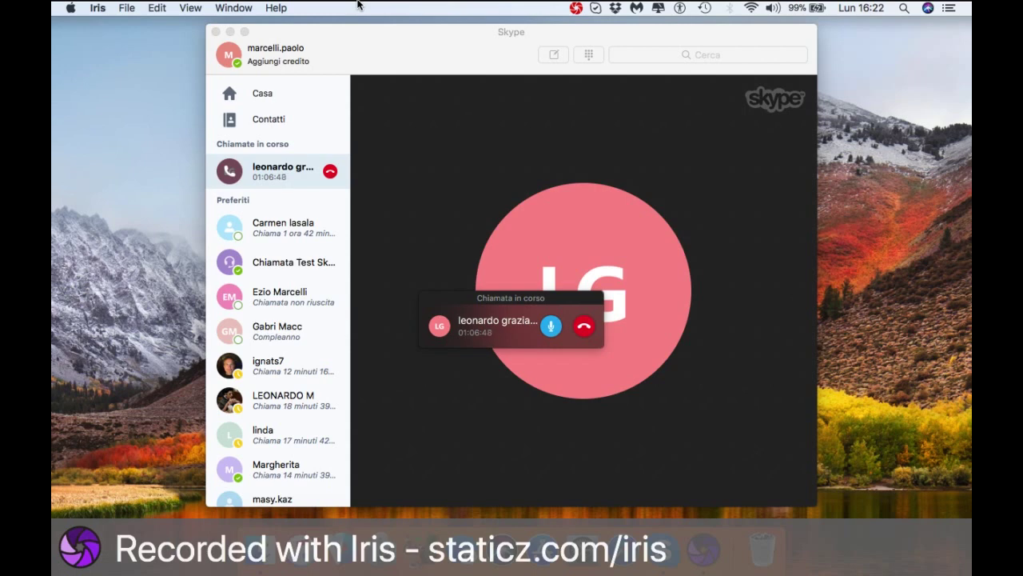
{"action": "key", "text": "super+Tab"}
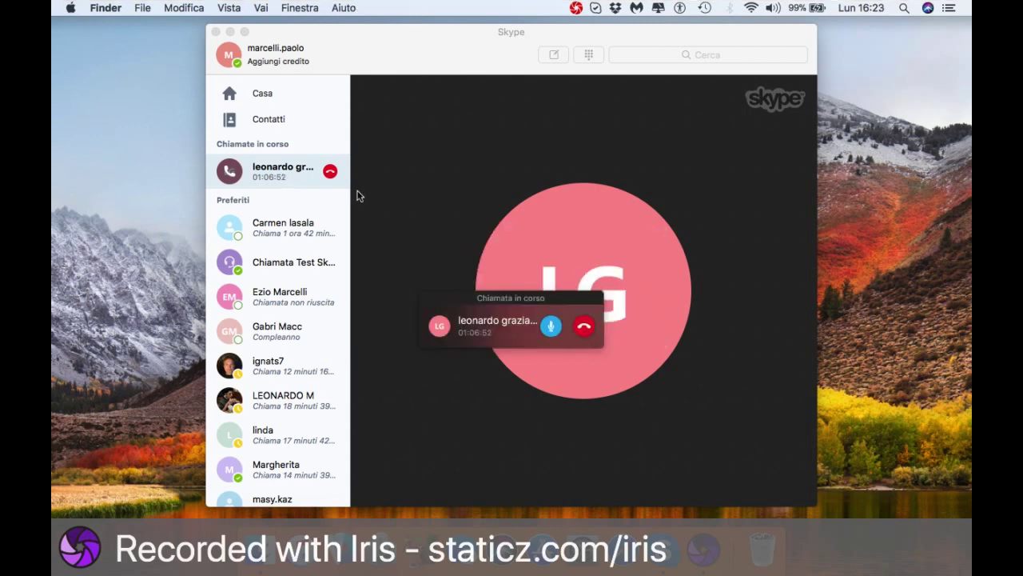
{"action": "key", "text": "super+n"}
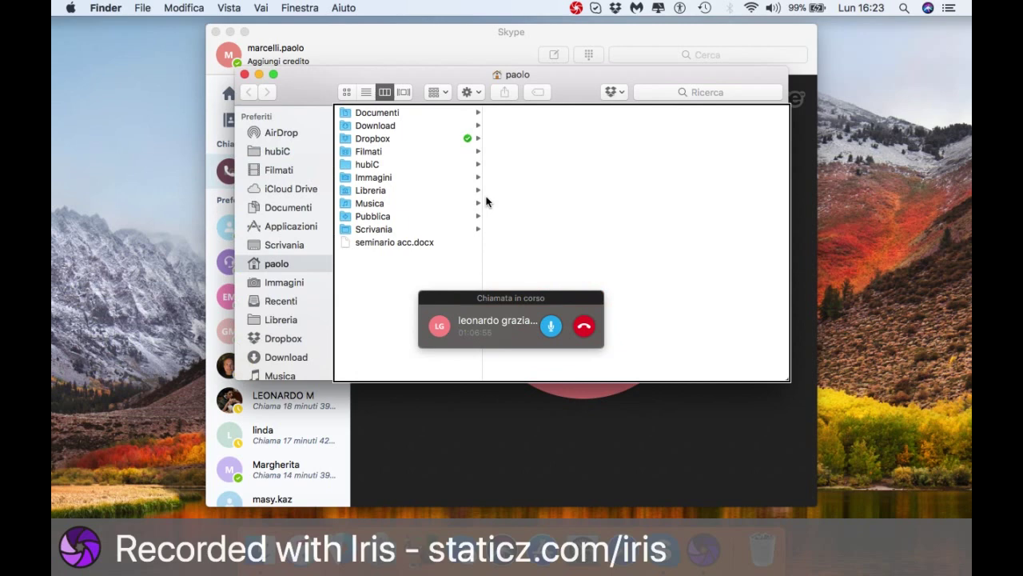
{"action": "left_click", "coordinate": [376, 113]}
{"action": "left_click", "coordinate": [404, 128]}
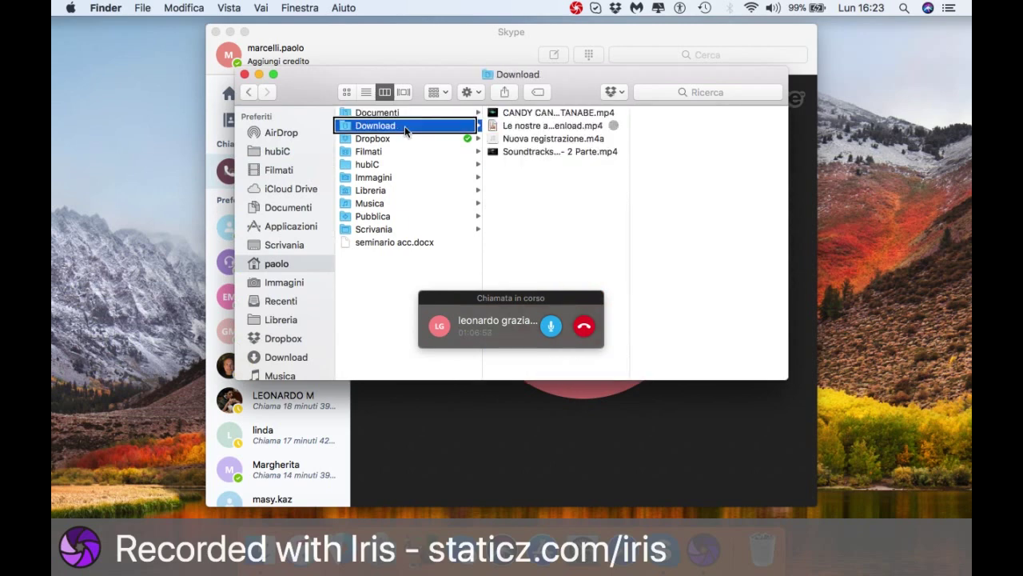
Select the downloaded "Le nostre anime di notte" MP4 file in the Download folder and open its info window.
{"action": "key", "text": "Right"}
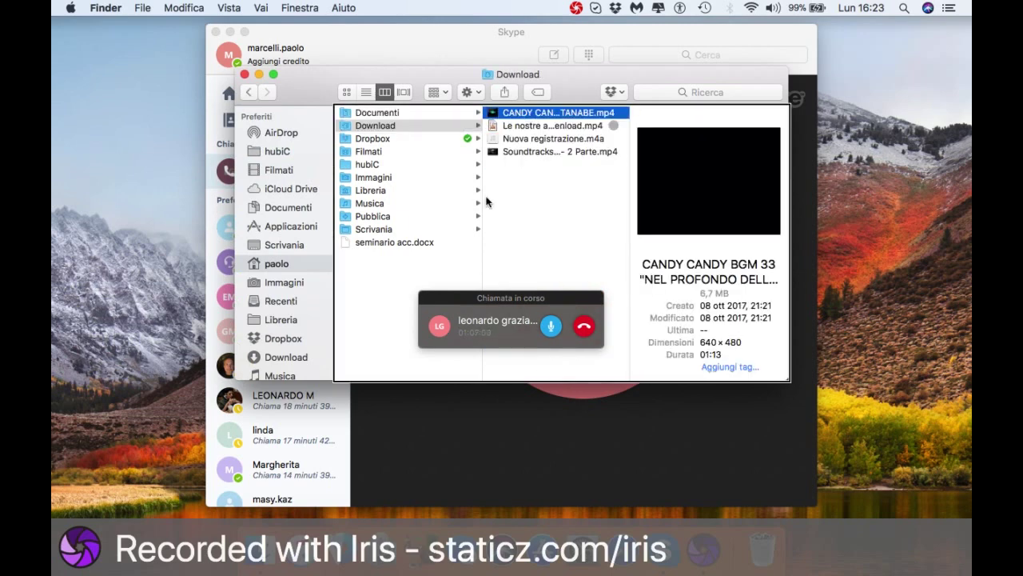
{"action": "left_click", "coordinate": [529, 126]}
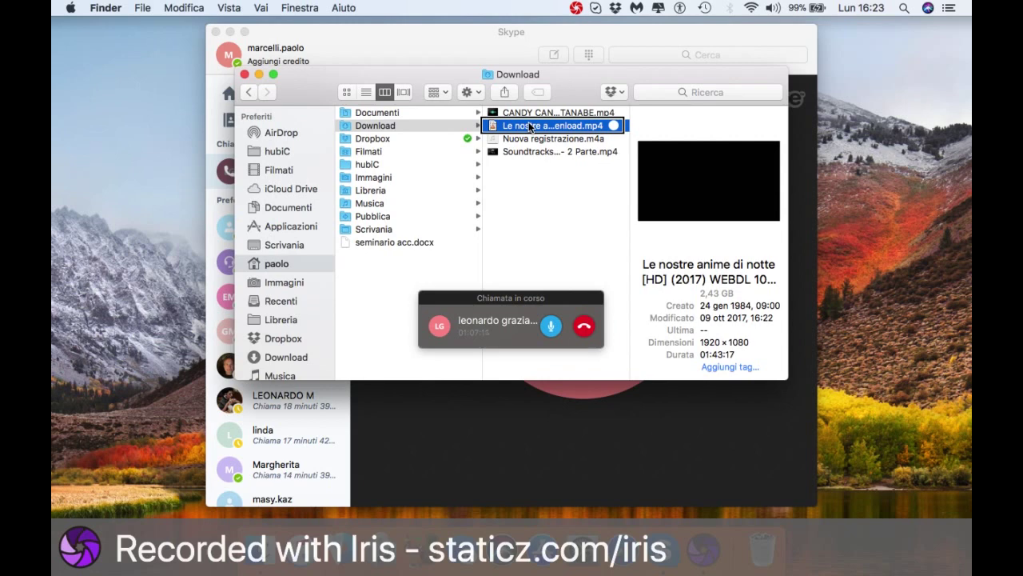
{"action": "key", "text": "super+i"}
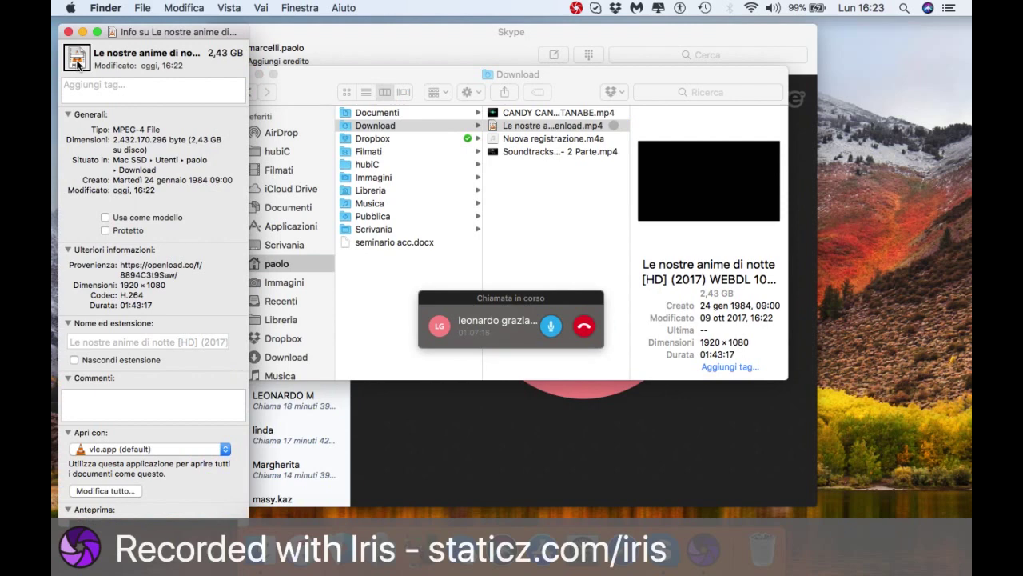
Examine the film file's name, size, modification date and its general details (Generali), including type, location and creation date.
{"action": "left_click", "coordinate": [148, 54]}
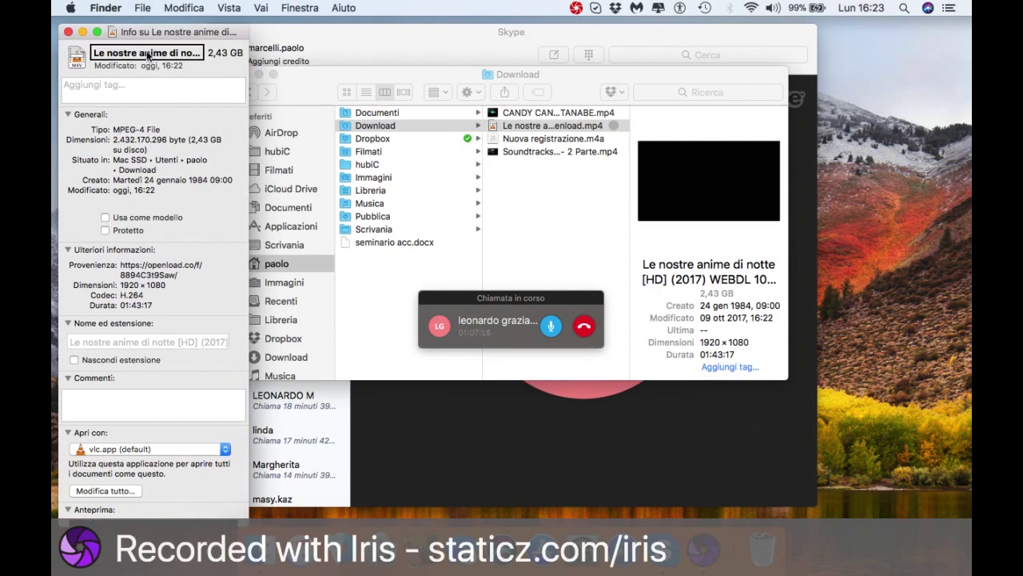
{"action": "left_click", "coordinate": [226, 52]}
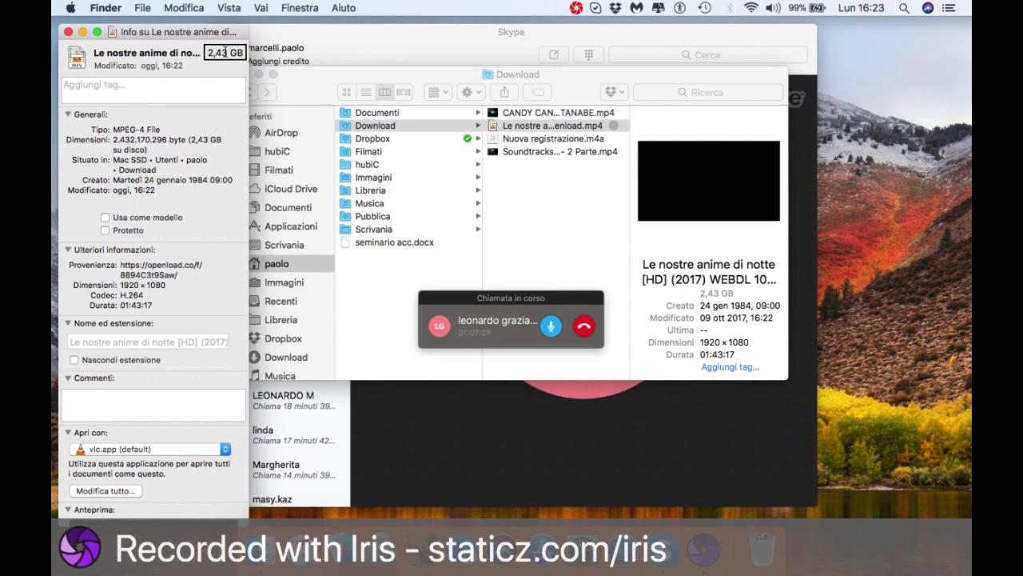
{"action": "left_click", "coordinate": [118, 68]}
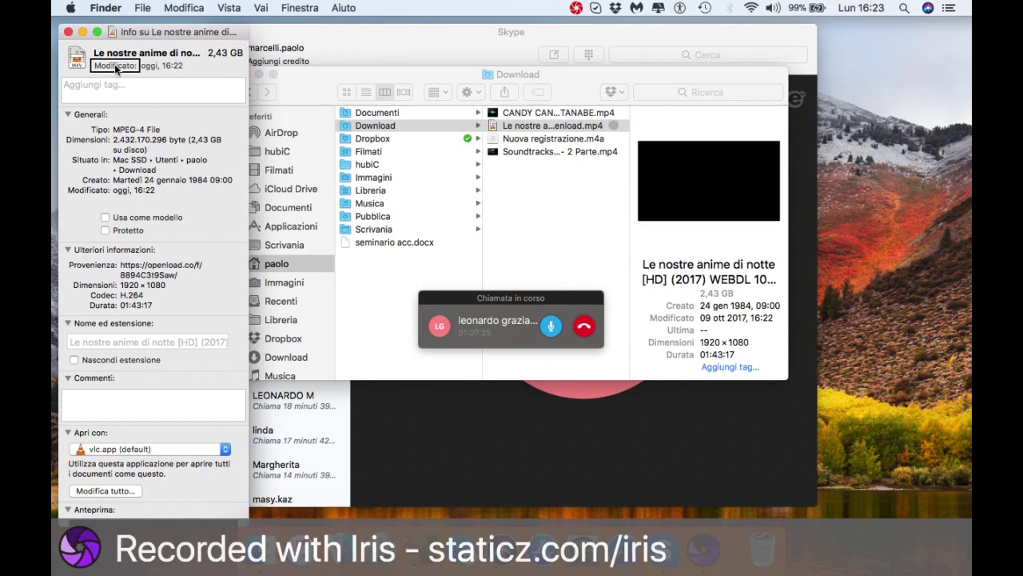
{"action": "left_click", "coordinate": [163, 67]}
{"action": "left_click", "coordinate": [155, 96]}
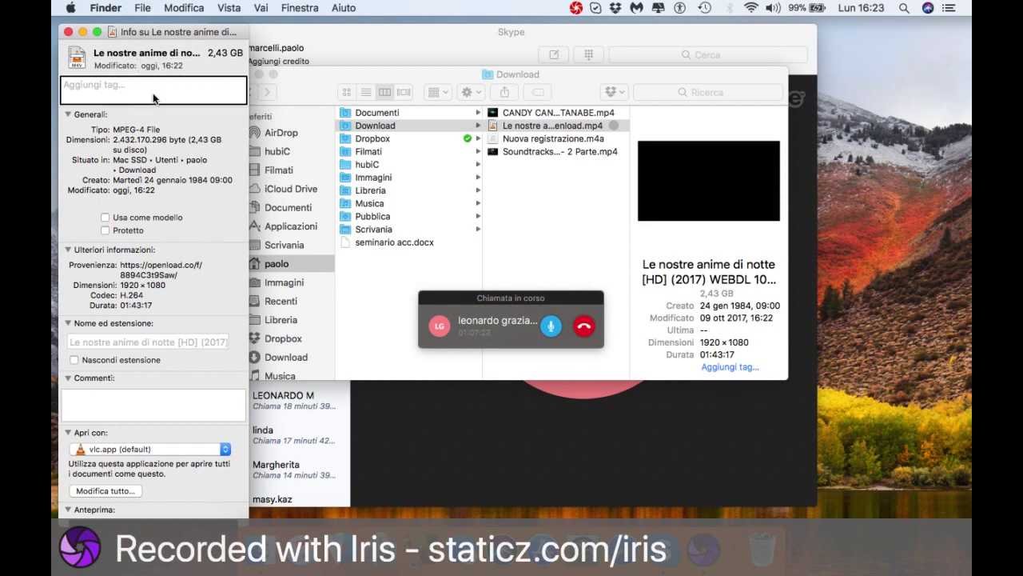
{"action": "left_click", "coordinate": [68, 116]}
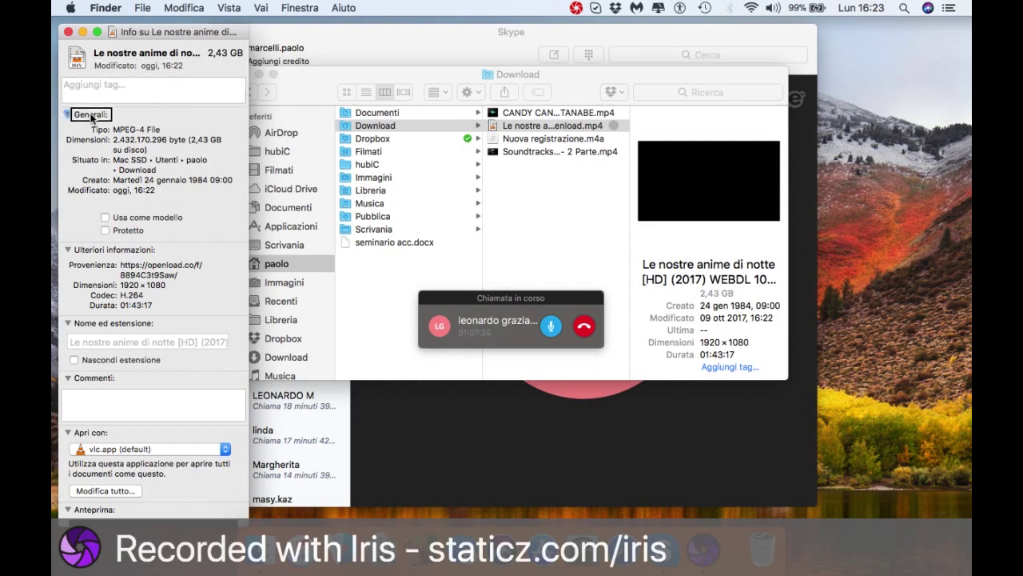
{"action": "left_click", "coordinate": [136, 129]}
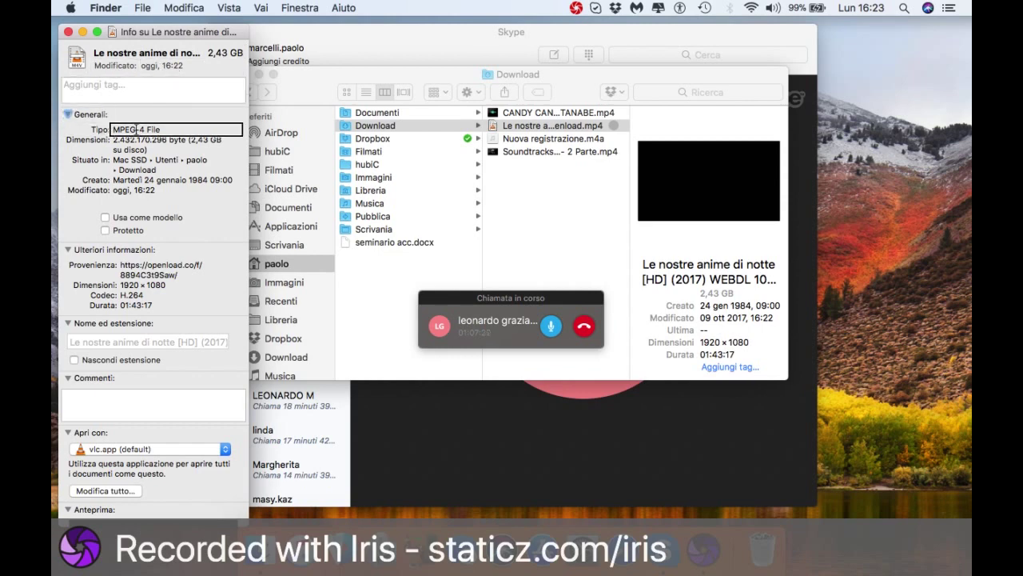
{"action": "left_click", "coordinate": [177, 146]}
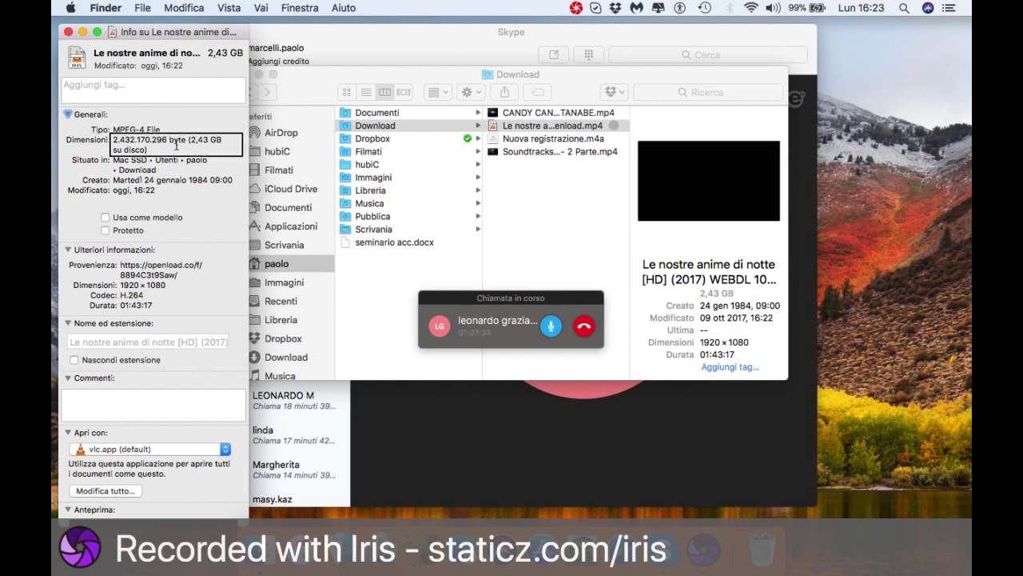
{"action": "left_click", "coordinate": [177, 165]}
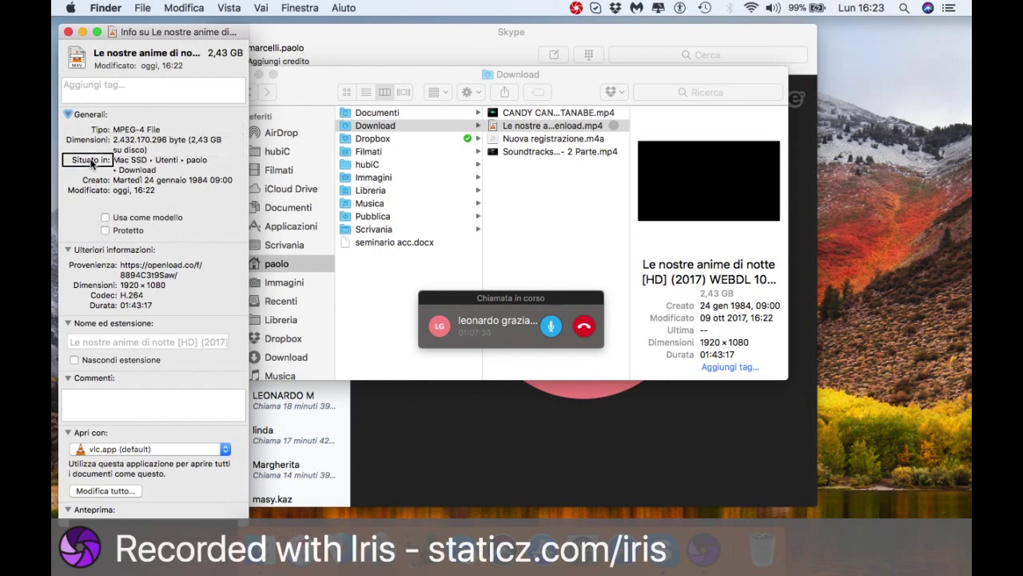
{"action": "left_click", "coordinate": [172, 180]}
{"action": "left_click", "coordinate": [88, 190]}
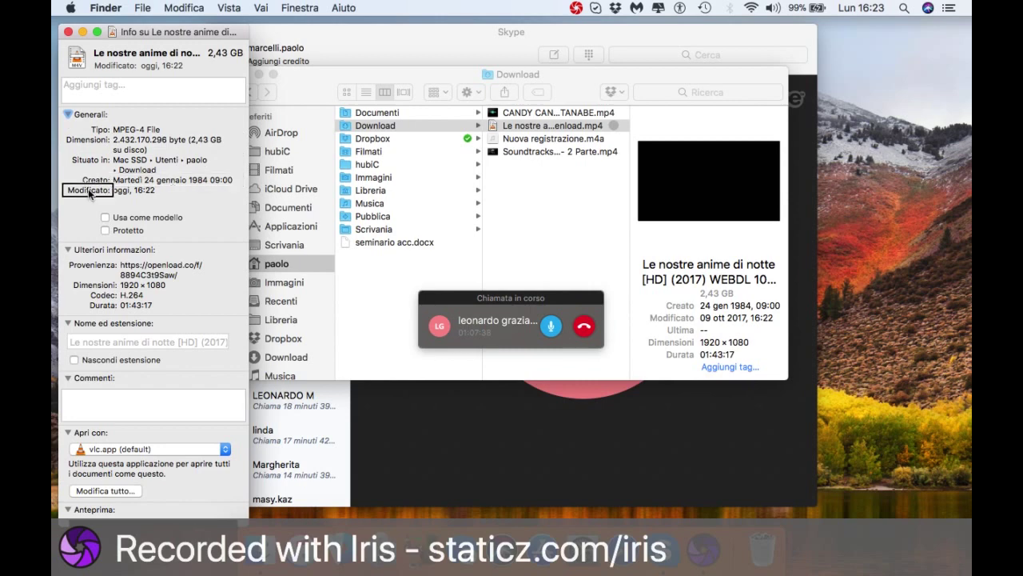
{"action": "key", "text": "ctrl+alt+Right"}
{"action": "key", "text": "ctrl+alt+Right"}
{"action": "key", "text": "ctrl+alt+Right"}
{"action": "key", "text": "ctrl+alt+Right"}
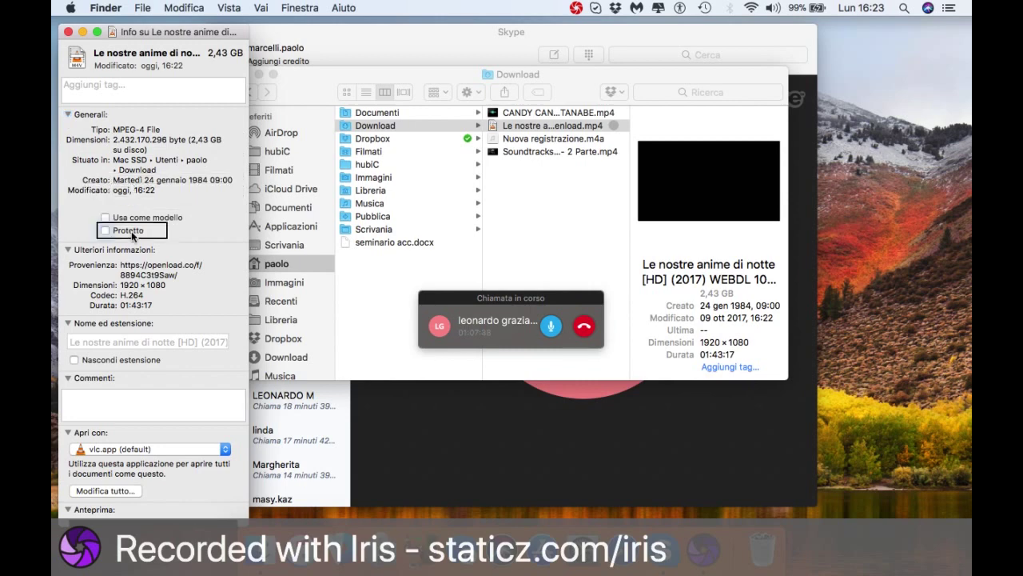
Examine the film file's origin, dimensions, codec and duration under Ulteriori informazioni and close the info window.
{"action": "key", "text": "ctrl+alt+Right"}
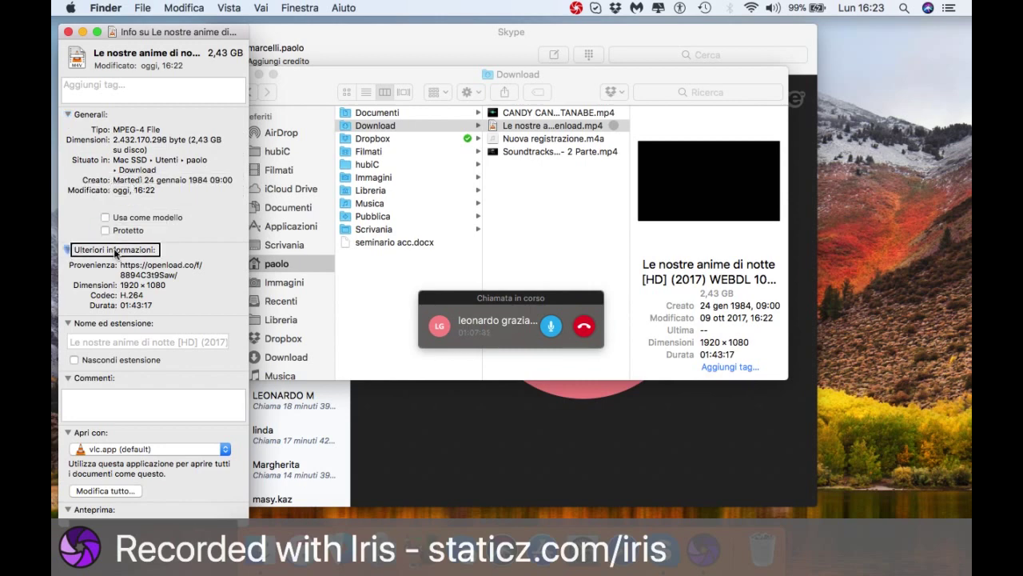
{"action": "key", "text": "ctrl+alt+Right"}
{"action": "key", "text": "ctrl+alt+Right"}
{"action": "key", "text": "ctrl+alt+Right"}
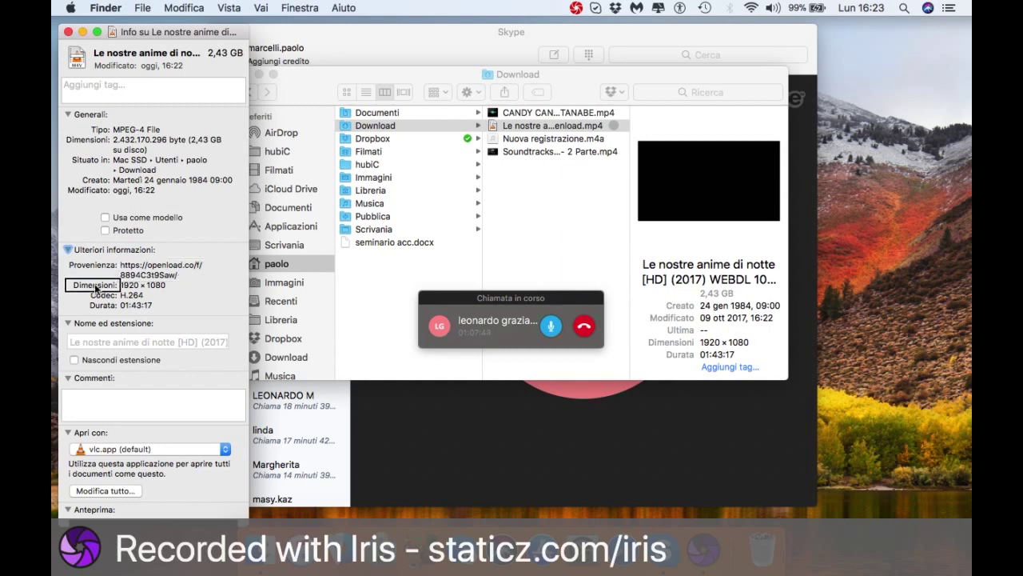
{"action": "key", "text": "ctrl+alt+Right"}
{"action": "key", "text": "ctrl+alt+Right"}
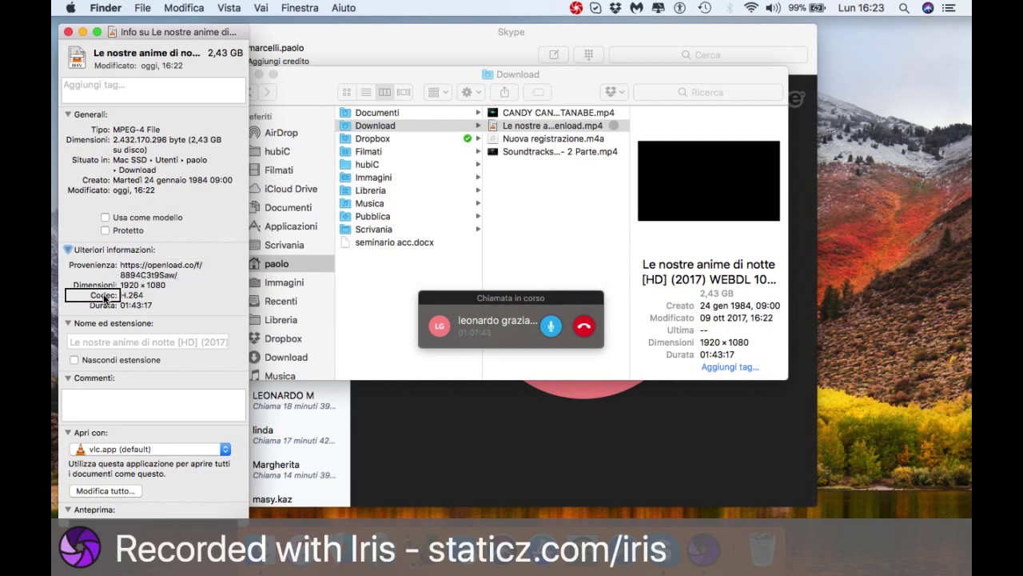
{"action": "key", "text": "ctrl+alt+Right"}
{"action": "key", "text": "ctrl+alt+Right"}
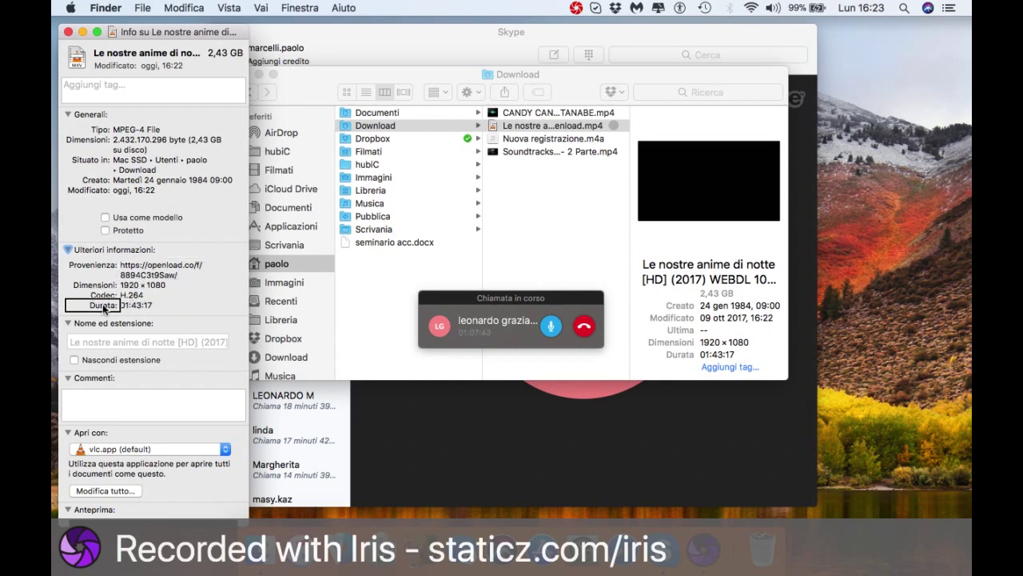
{"action": "key", "text": "ctrl+alt+Right"}
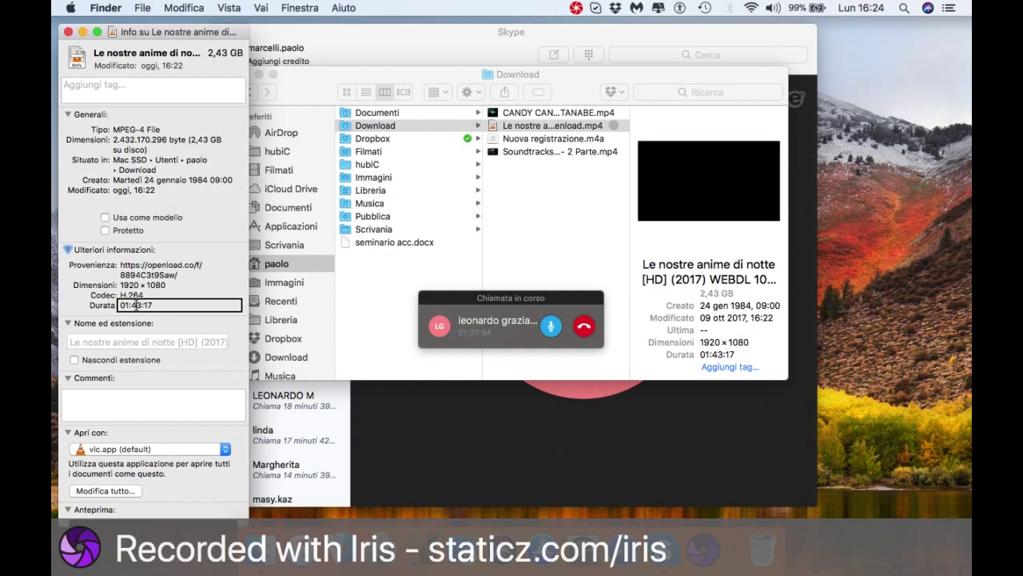
{"action": "key", "text": "ctrl+alt+Right"}
{"action": "key", "text": "ctrl+alt+Right"}
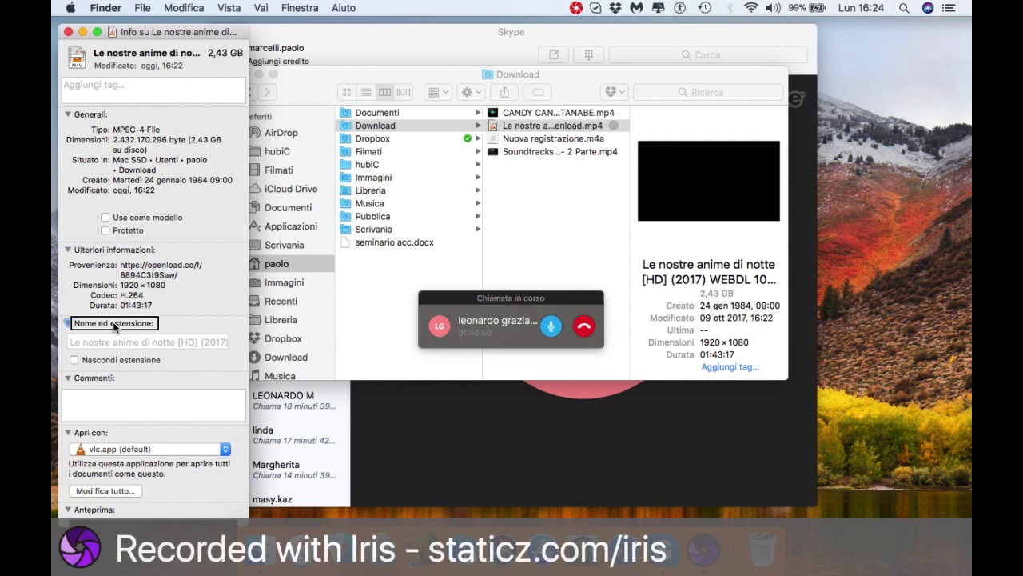
{"action": "key", "text": "super+w"}
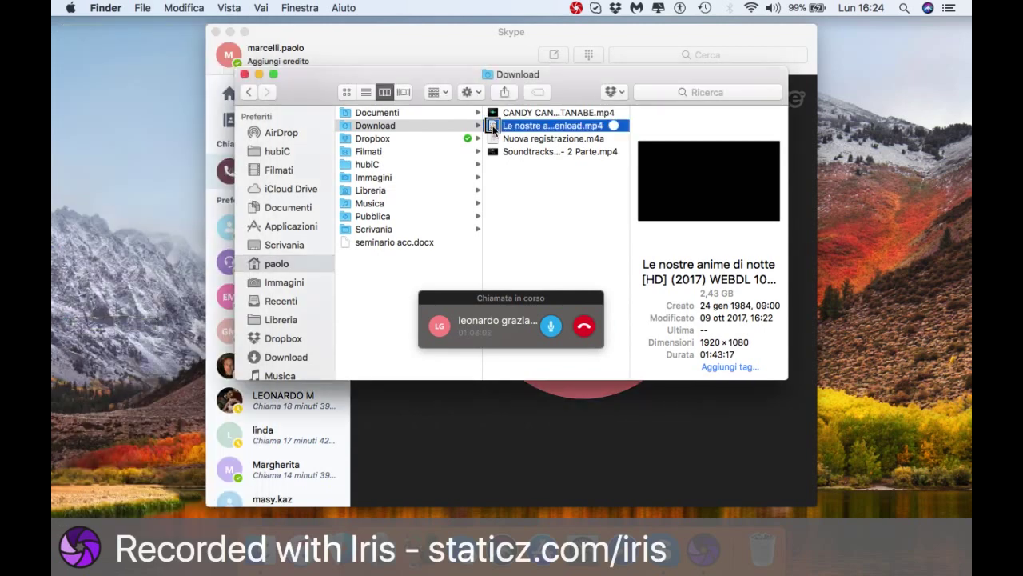